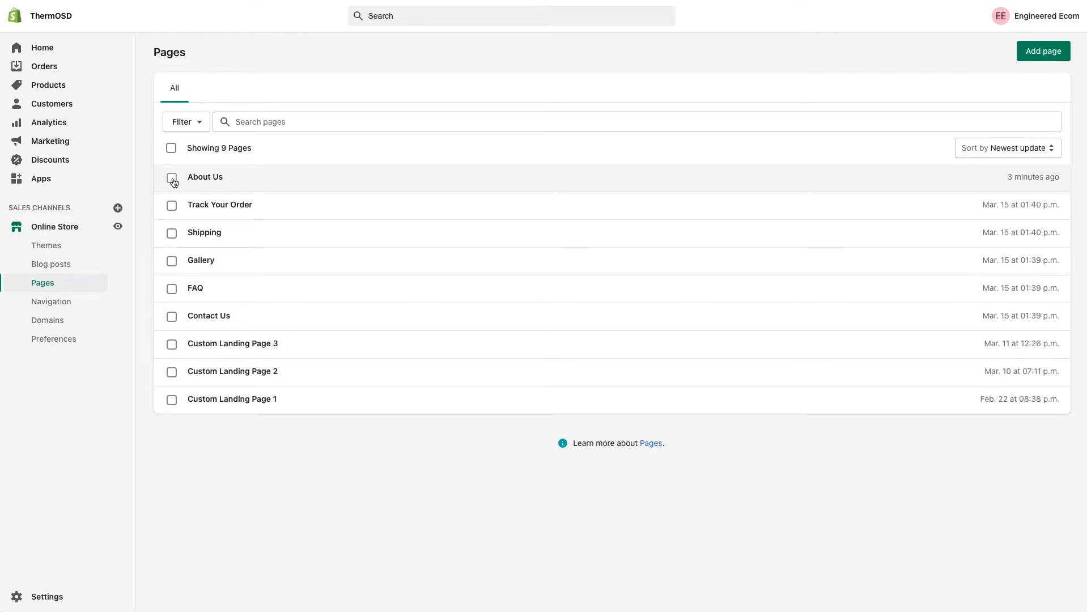
Delete the existing About Us page from the store's page list and confirm the deletion.
click(172, 179)
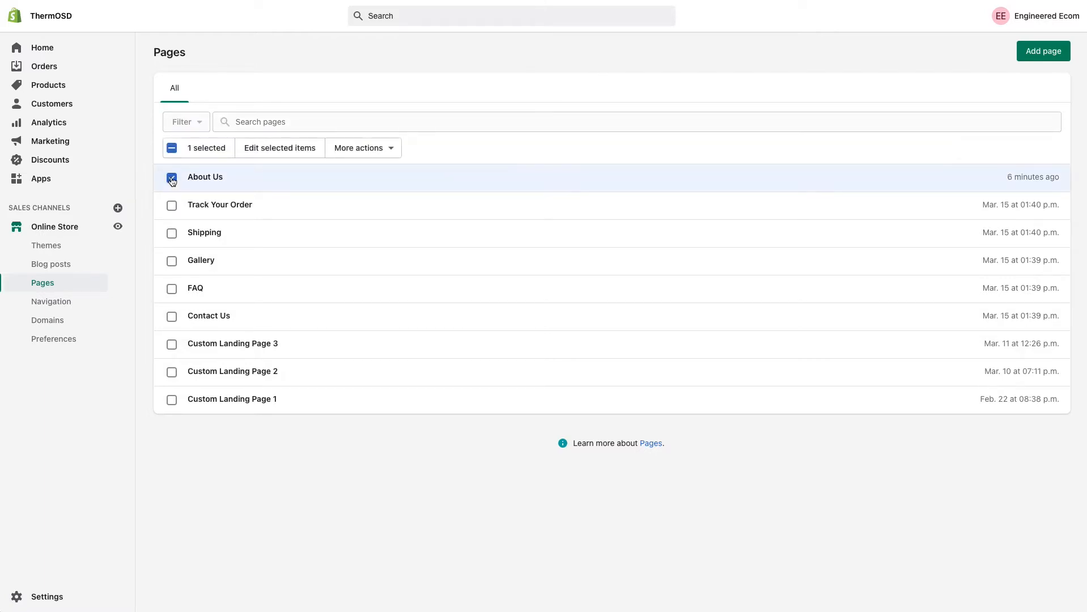
click(362, 150)
click(345, 226)
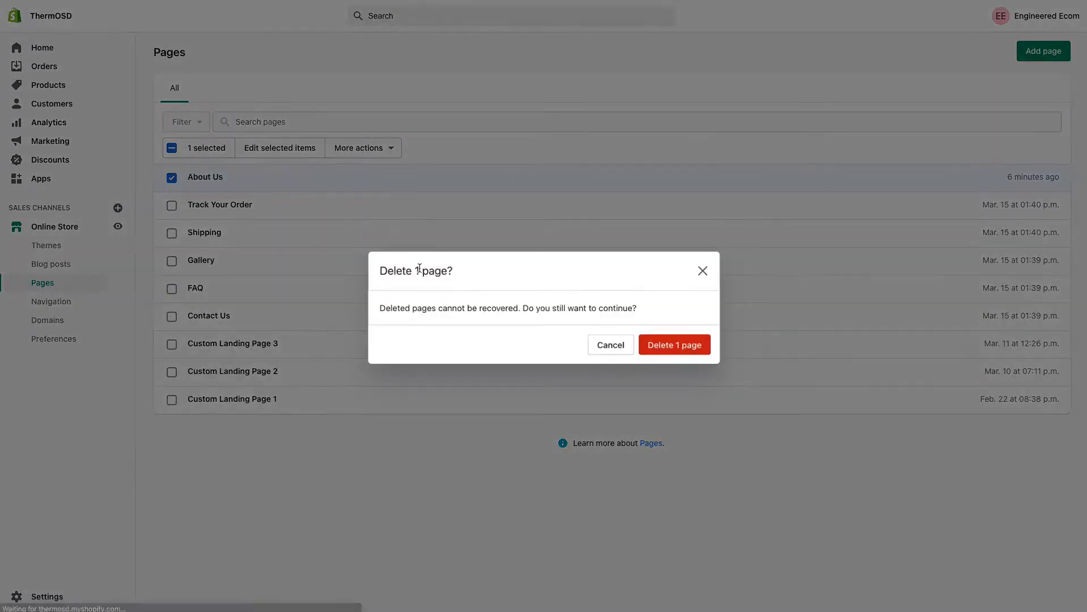
click(667, 350)
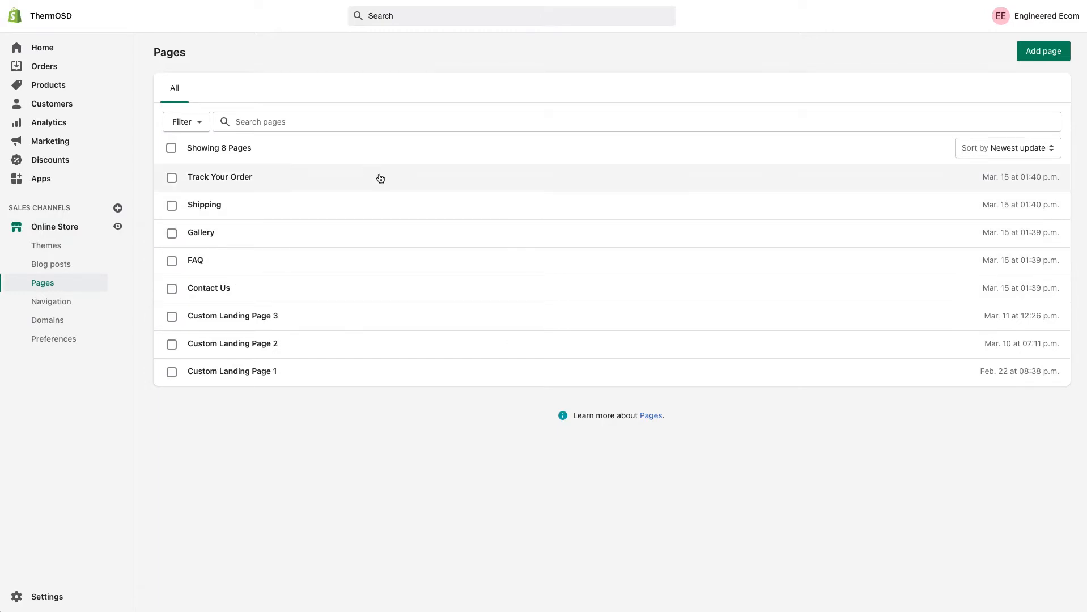
Start a new store page with the page.about-us template and the title "About Us".
click(1052, 51)
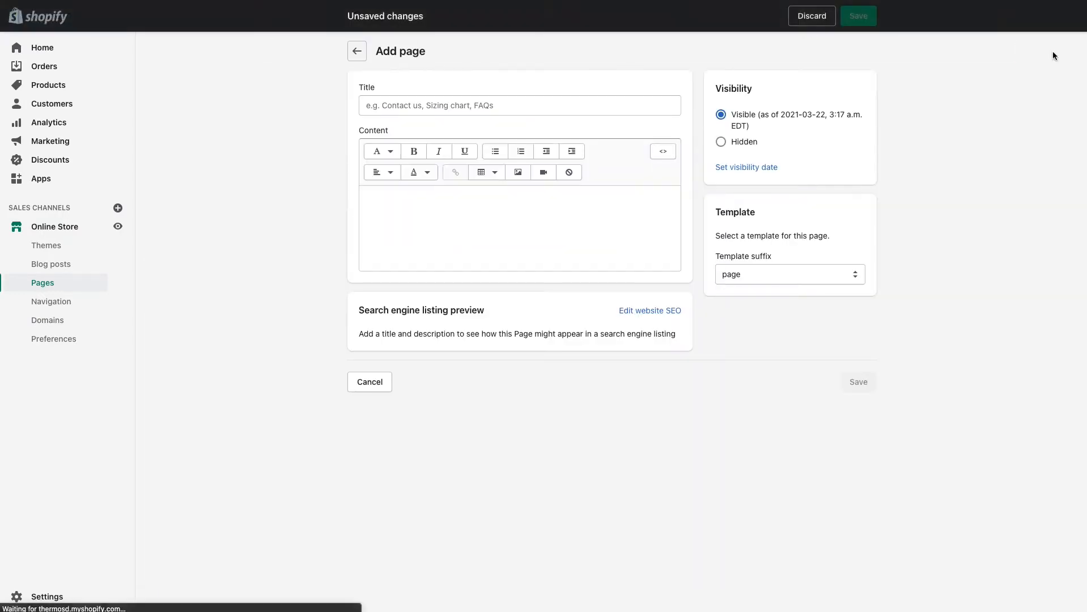
click(768, 277)
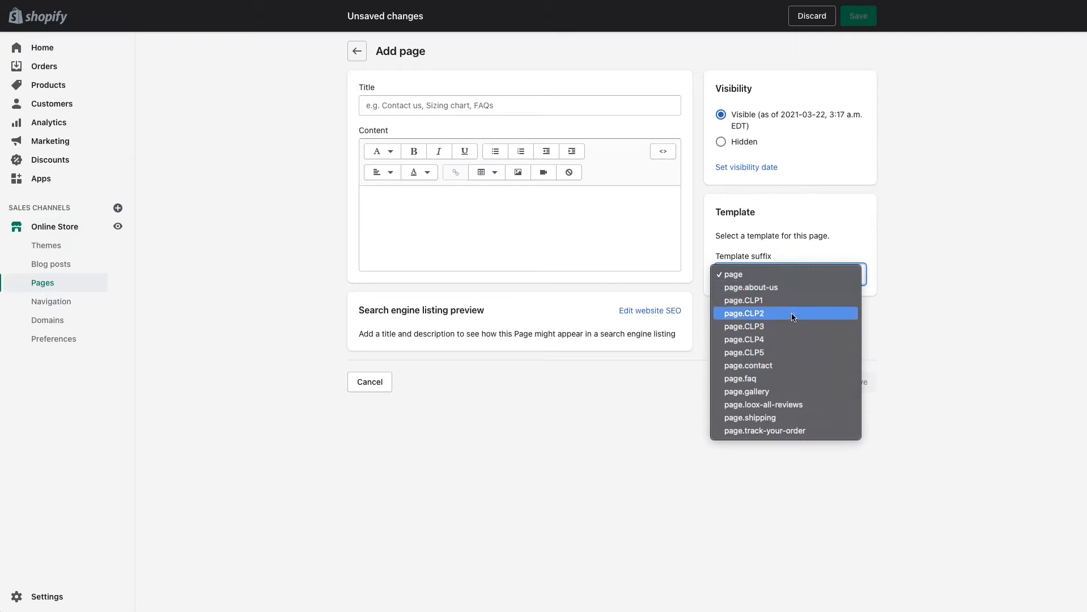
click(764, 288)
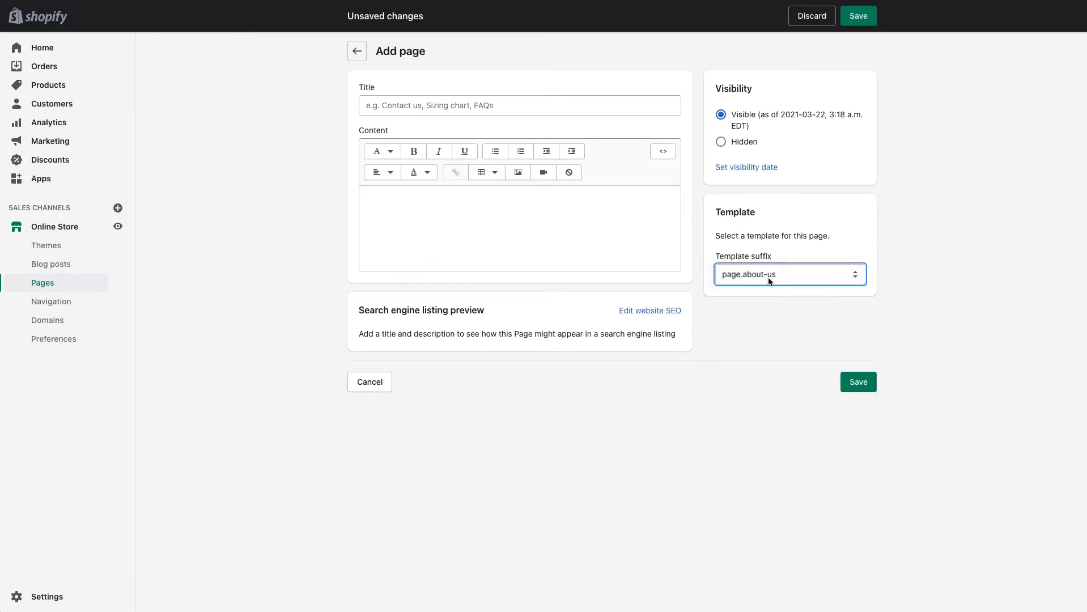
click(431, 107)
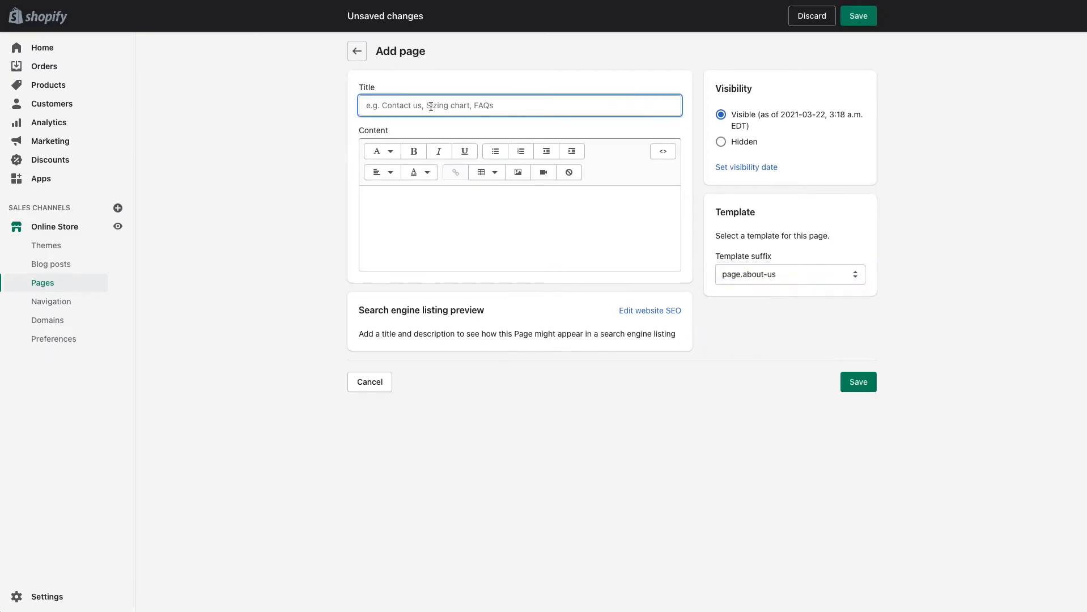
text(About Us)
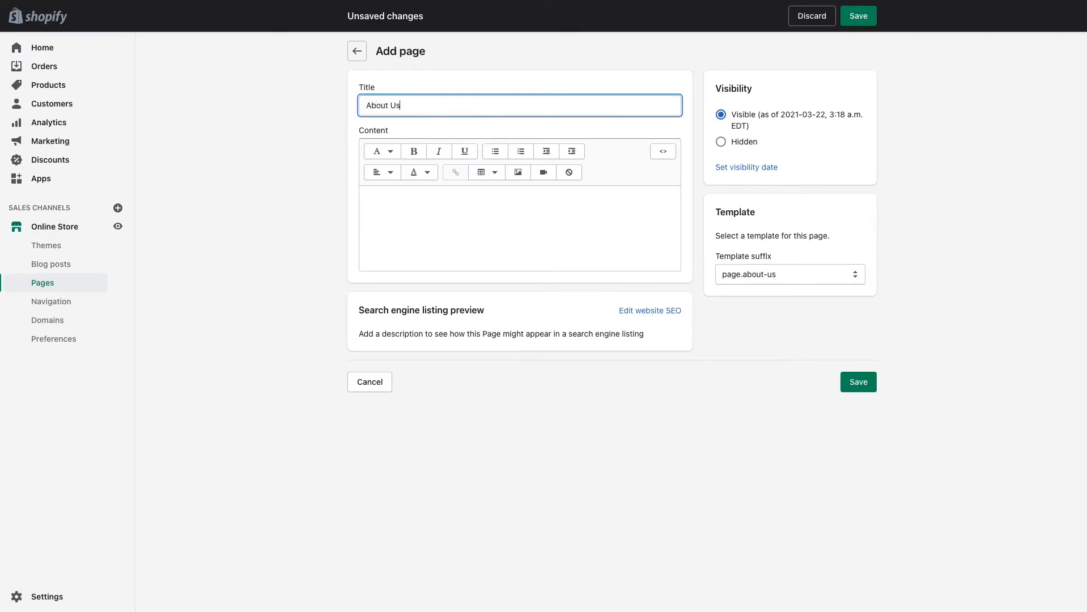
Open the new page's website SEO settings and examine the page title, description, and URL and handle fields.
click(665, 311)
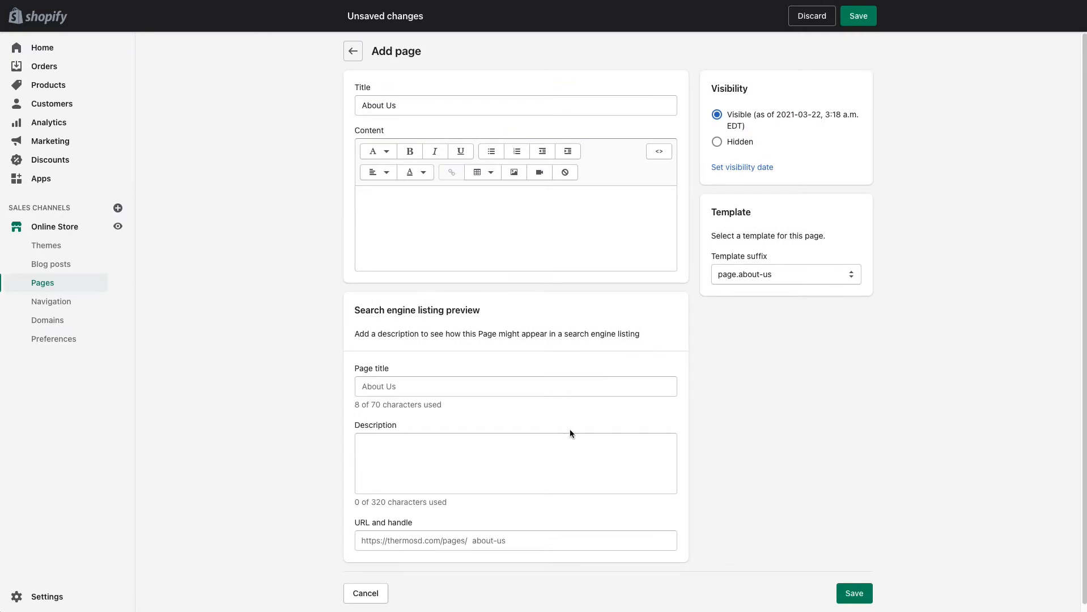
scroll(539, 534, down, 1)
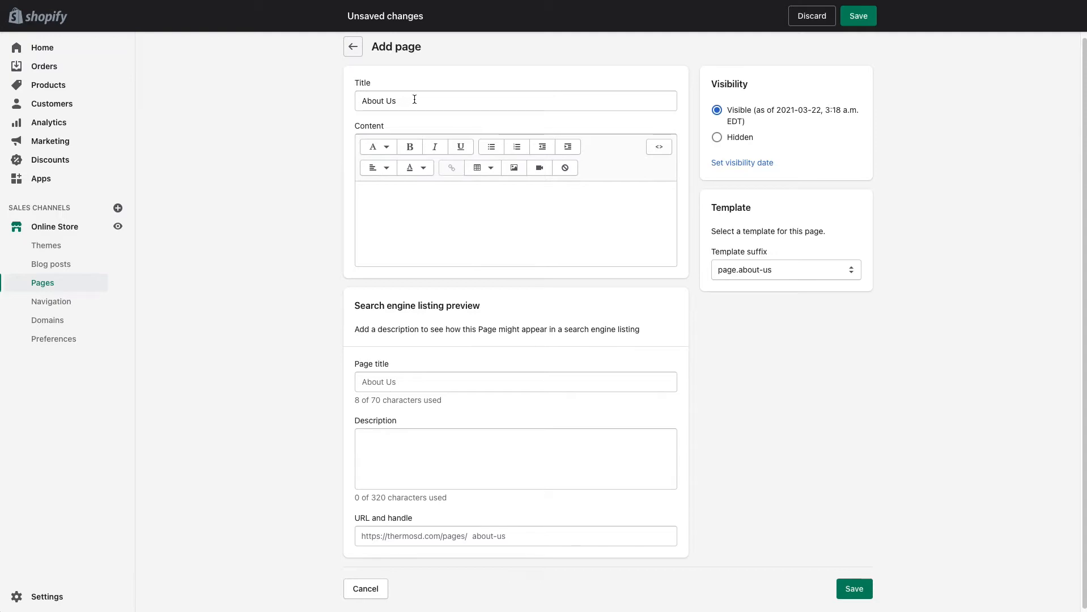
drag(414, 99, 363, 98)
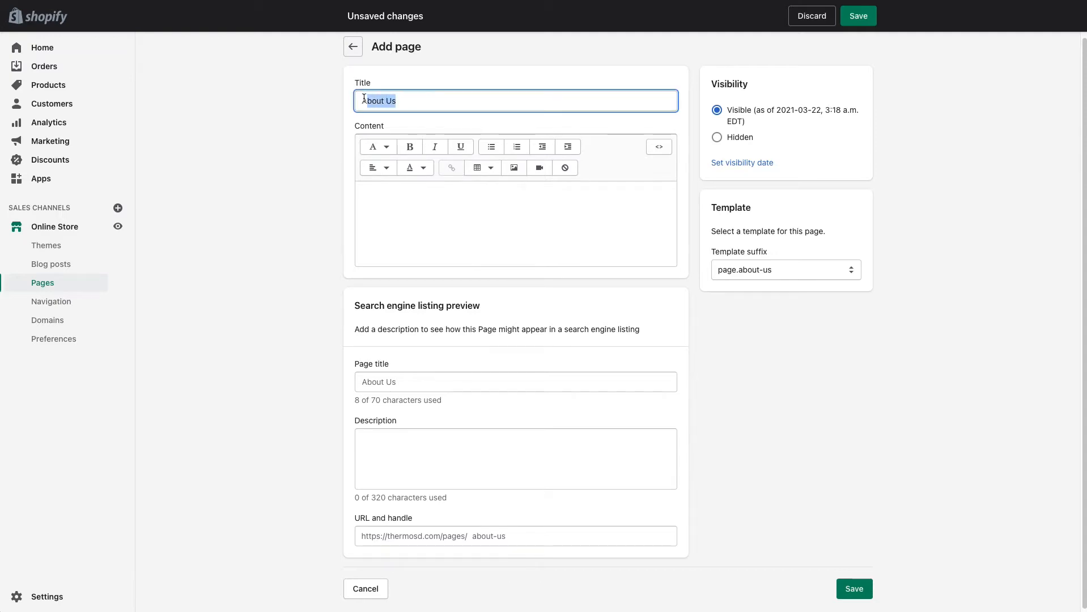
click(523, 539)
click(790, 497)
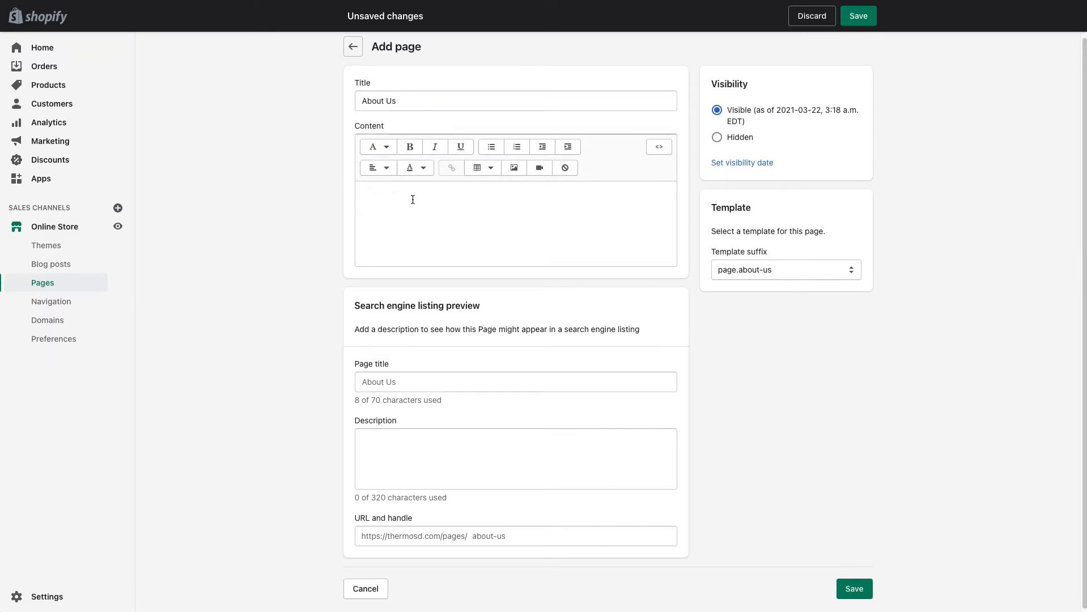
click(416, 462)
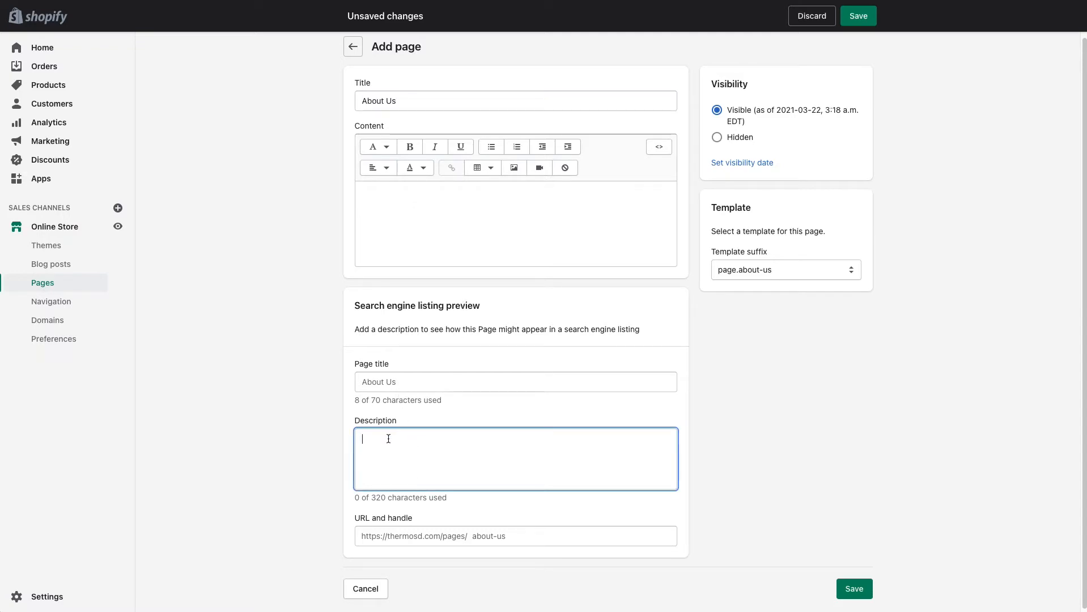
click(399, 382)
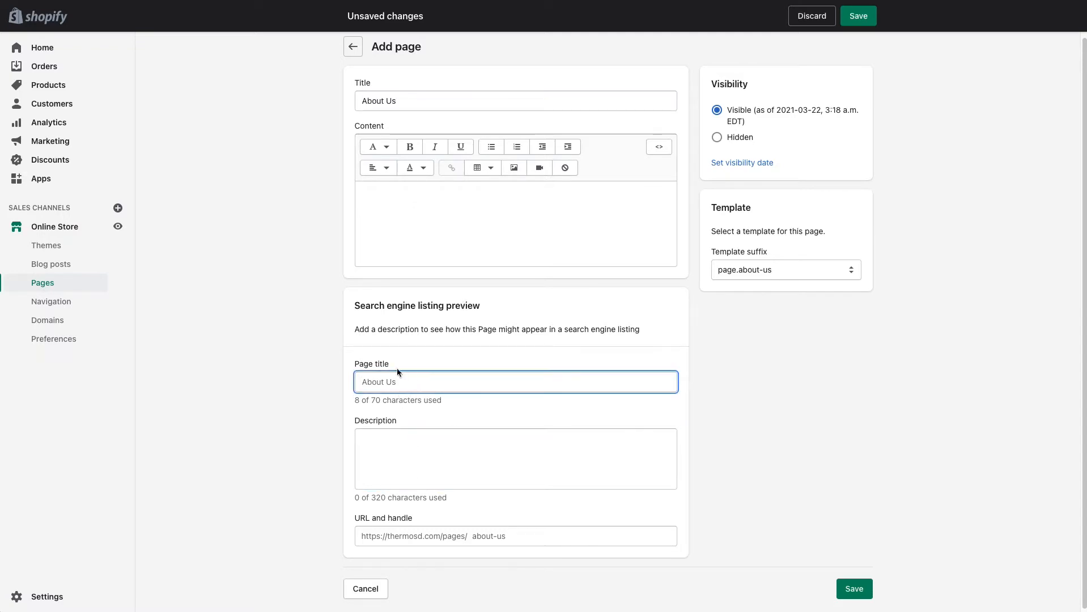
click(382, 451)
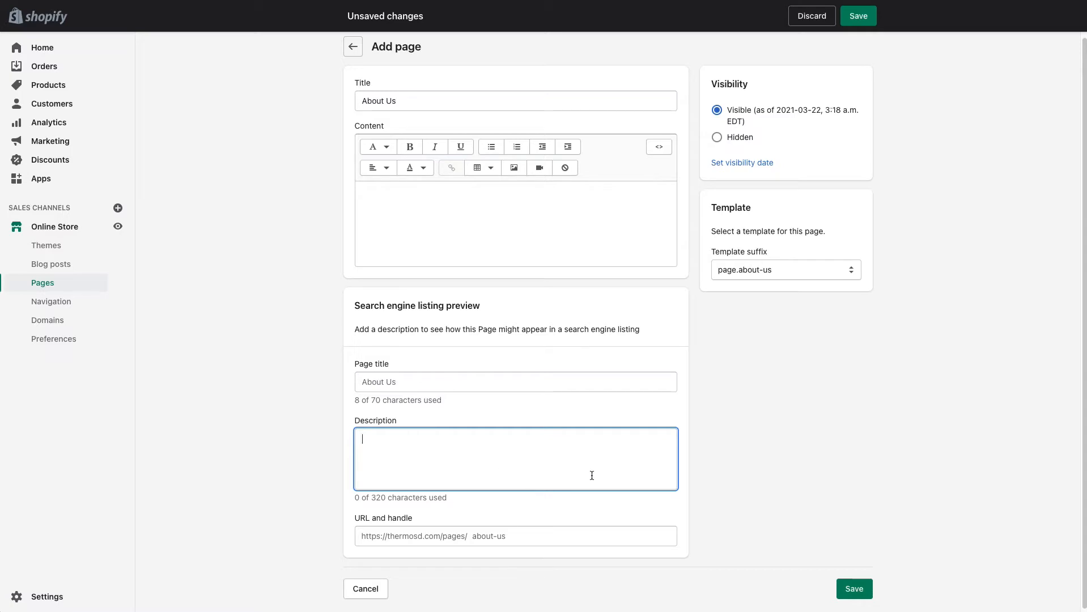
click(416, 385)
click(417, 445)
click(417, 382)
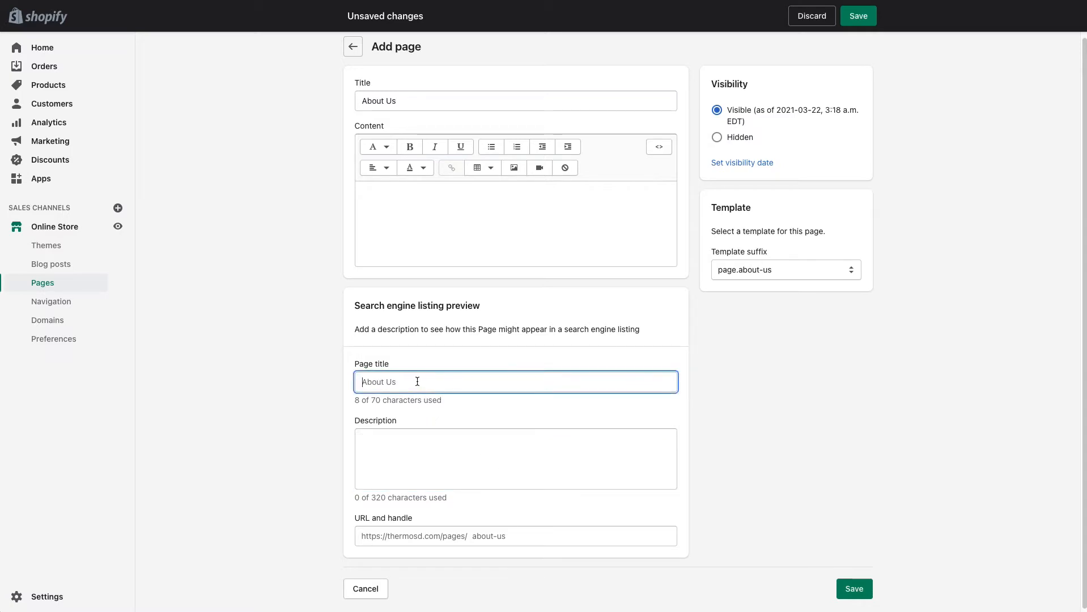
click(409, 450)
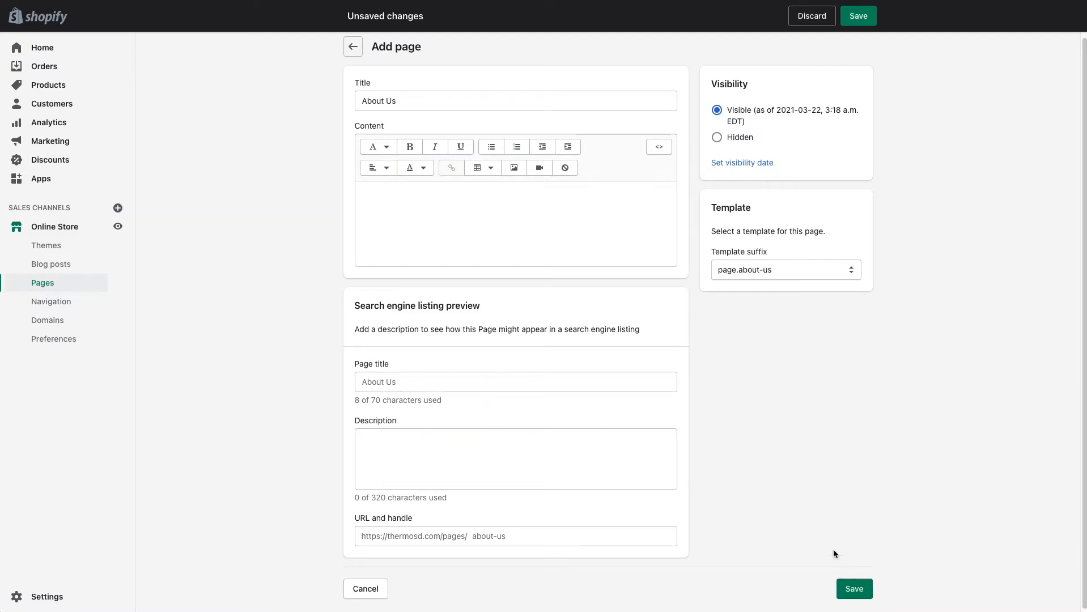
Save the new About Us page and return to the list of pages.
click(862, 590)
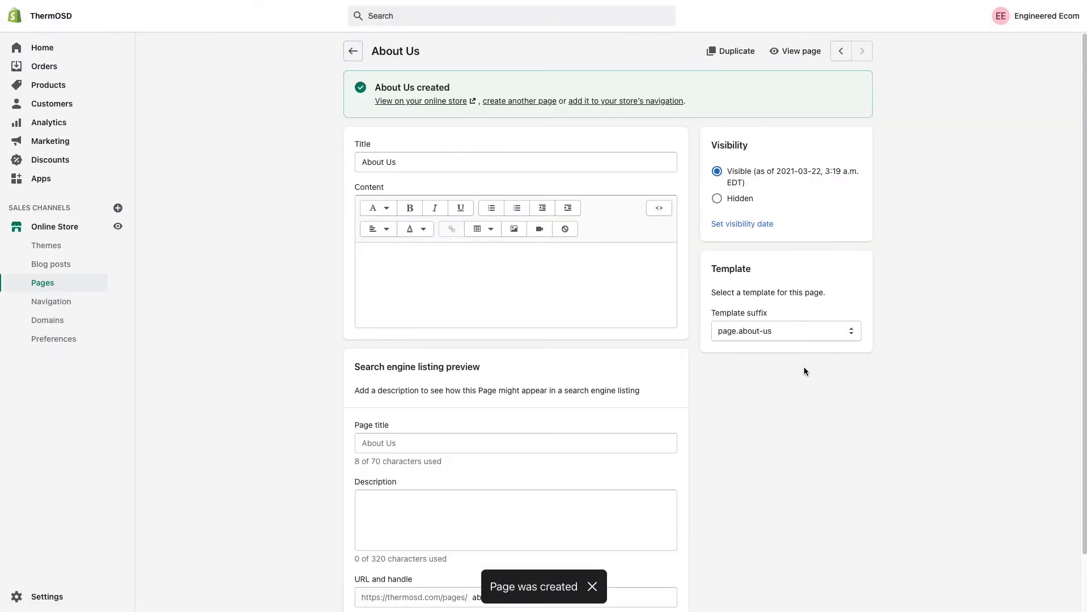
click(352, 52)
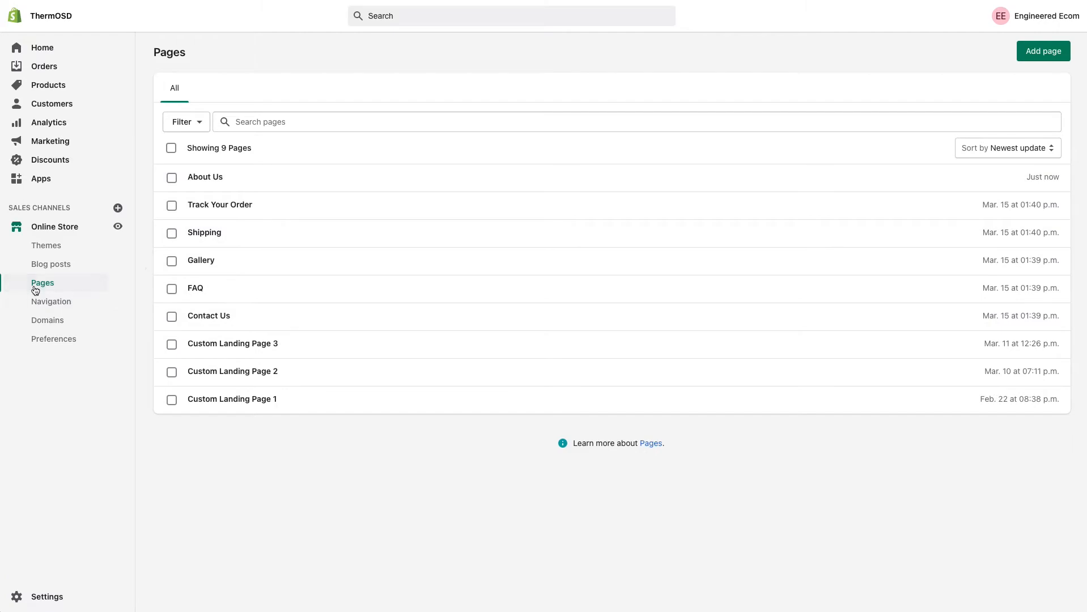
Open the live theme for customization and load the About Us page in the theme editor.
click(52, 229)
click(821, 97)
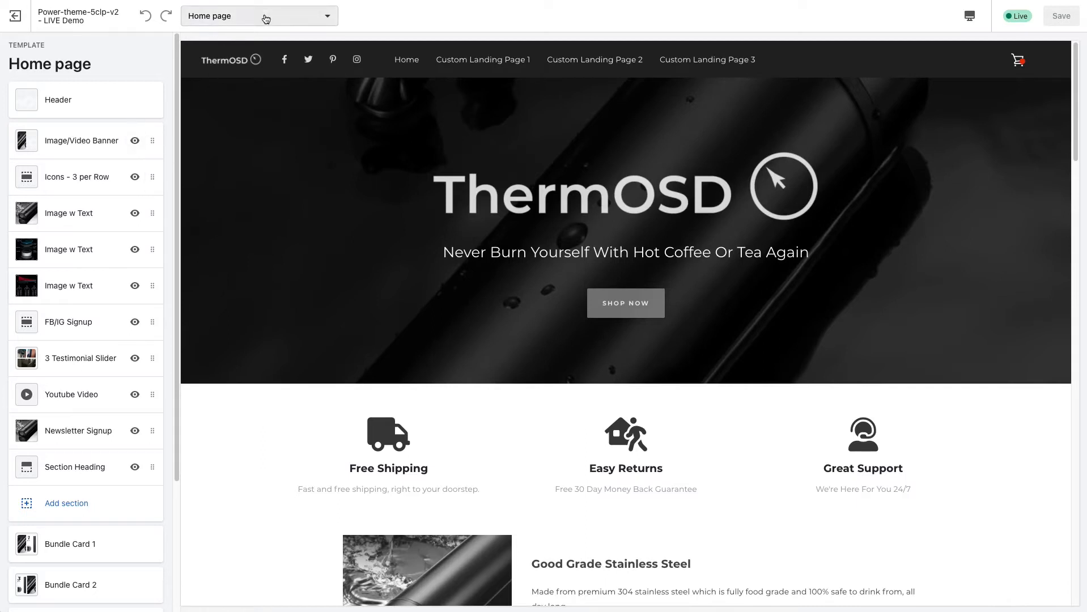
click(265, 19)
drag(342, 63, 337, 152)
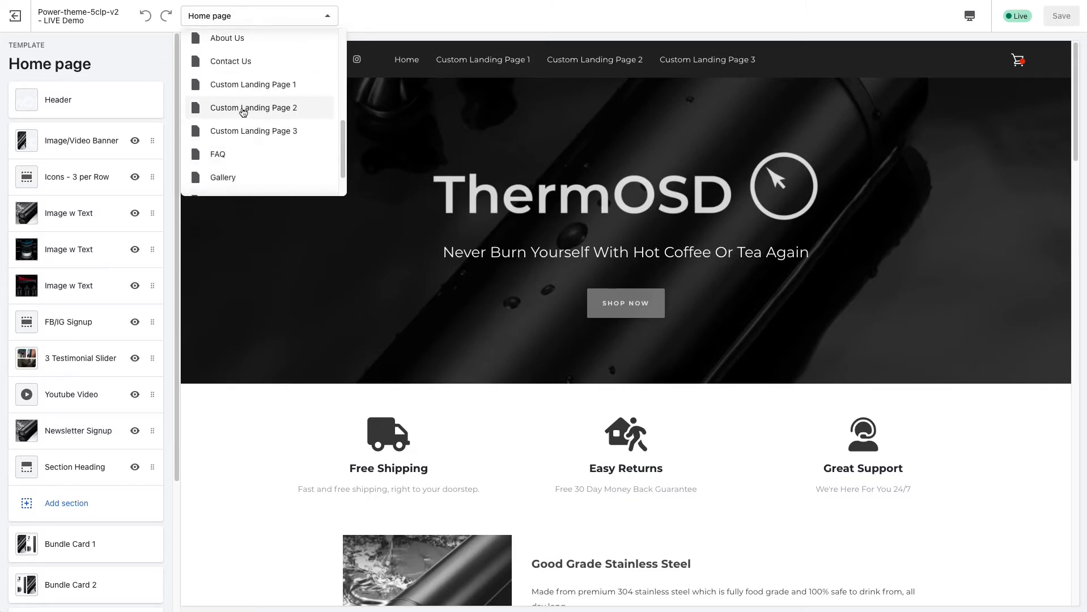
mouse_move(342, 156)
mouse_down()
mouse_move(343, 173)
mouse_move(343, 125)
mouse_move(343, 135)
mouse_up()
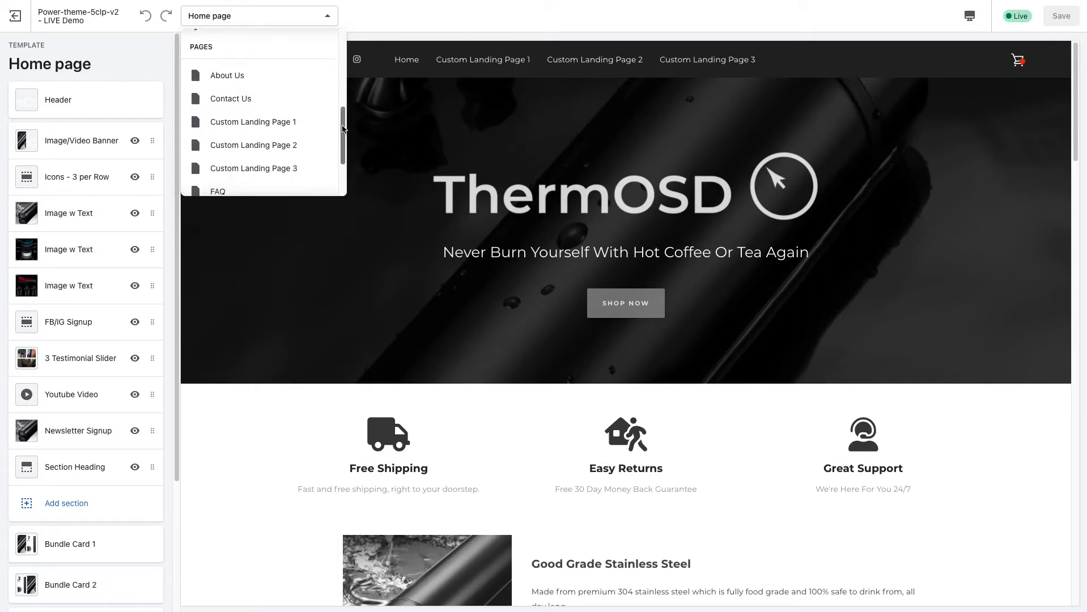
scroll(285, 90, down, 1)
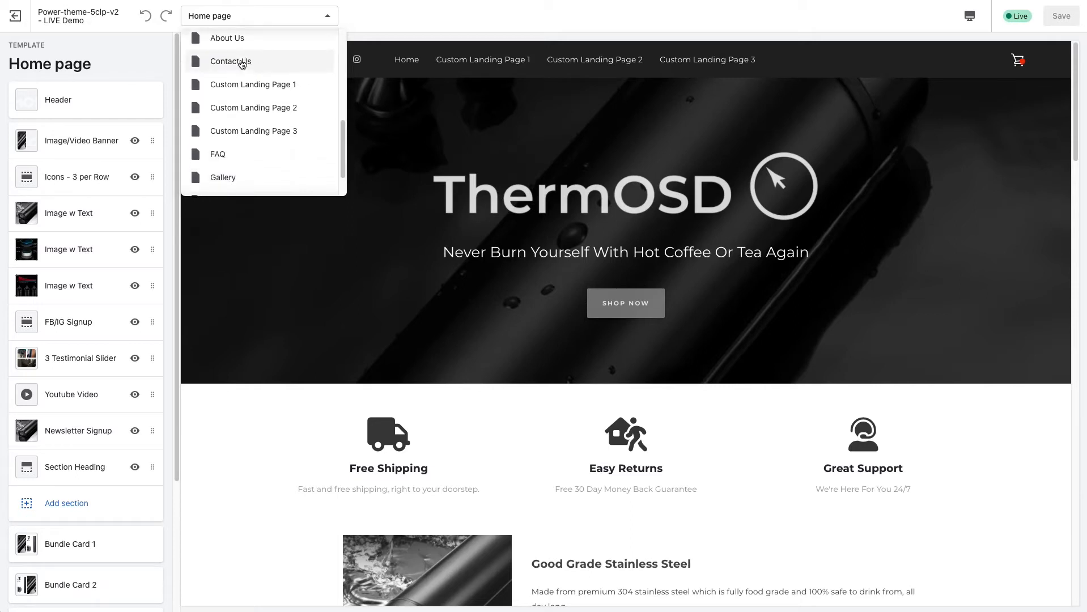
scroll(240, 146, down, 2)
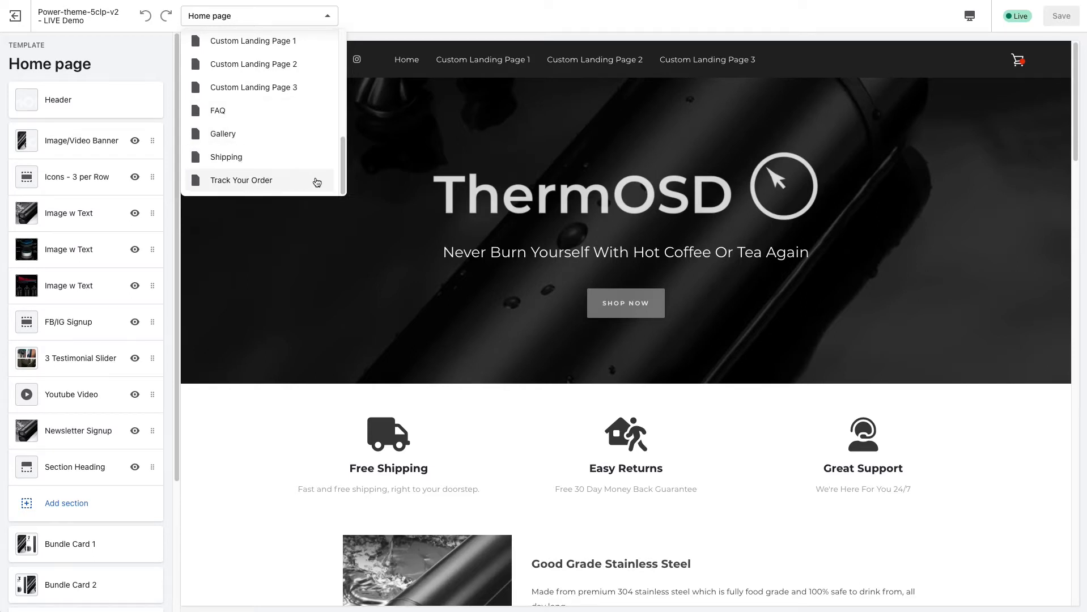
drag(344, 180, 344, 156)
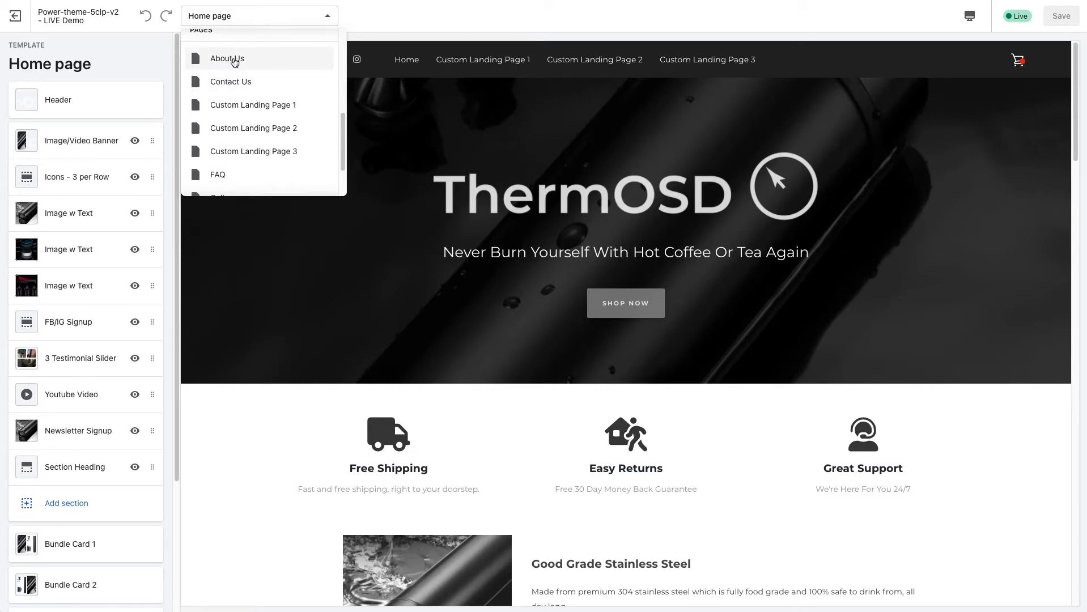
click(235, 62)
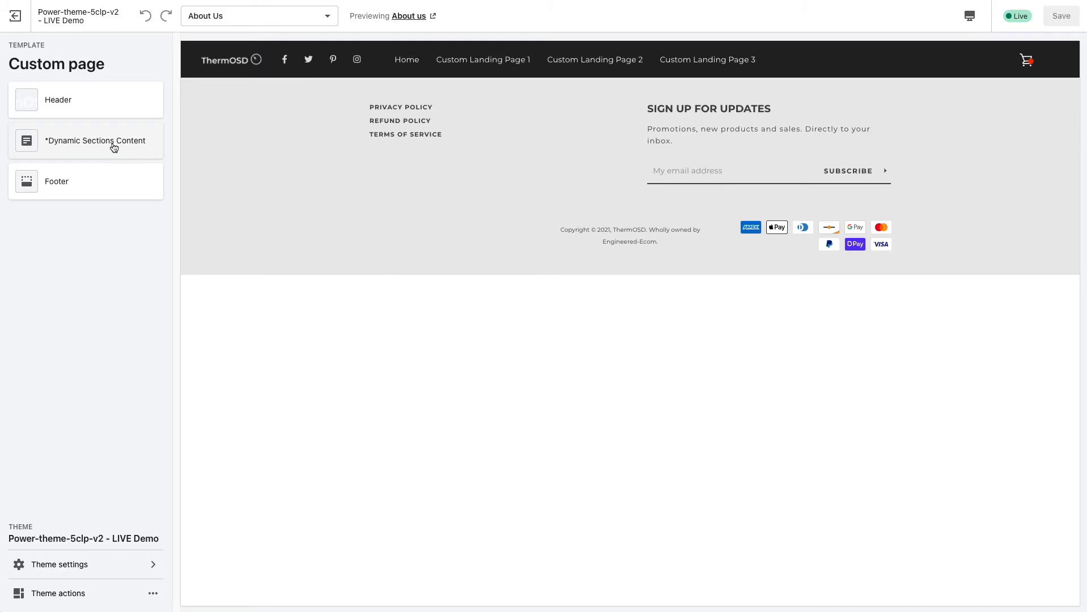
Add a "B - Section Heading" block to the page's *Dynamic Sections Content and return to its content list.
click(75, 146)
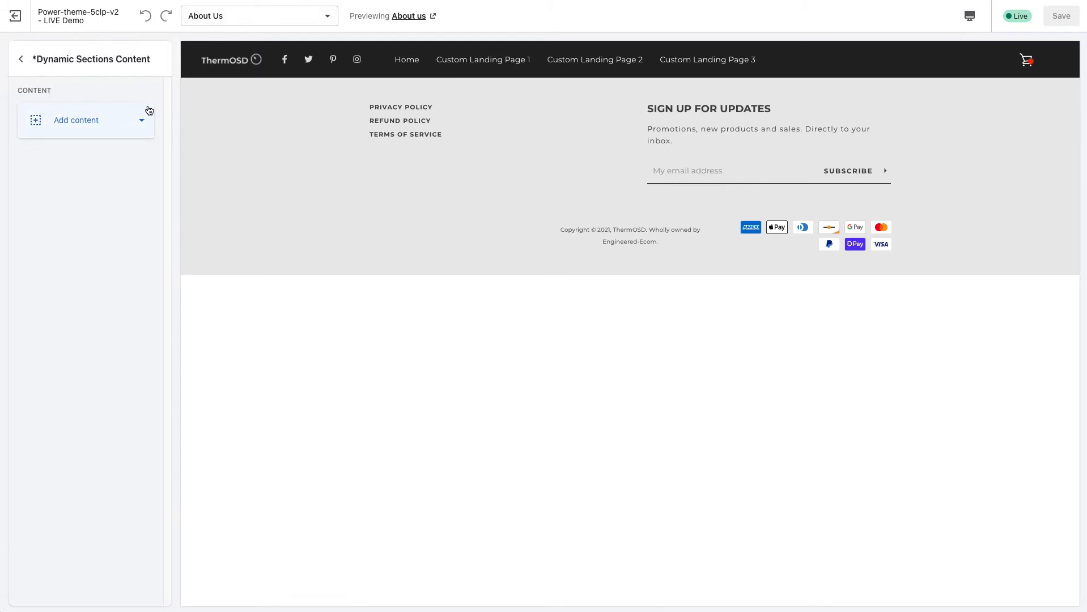
click(97, 126)
scroll(148, 190, down, 2)
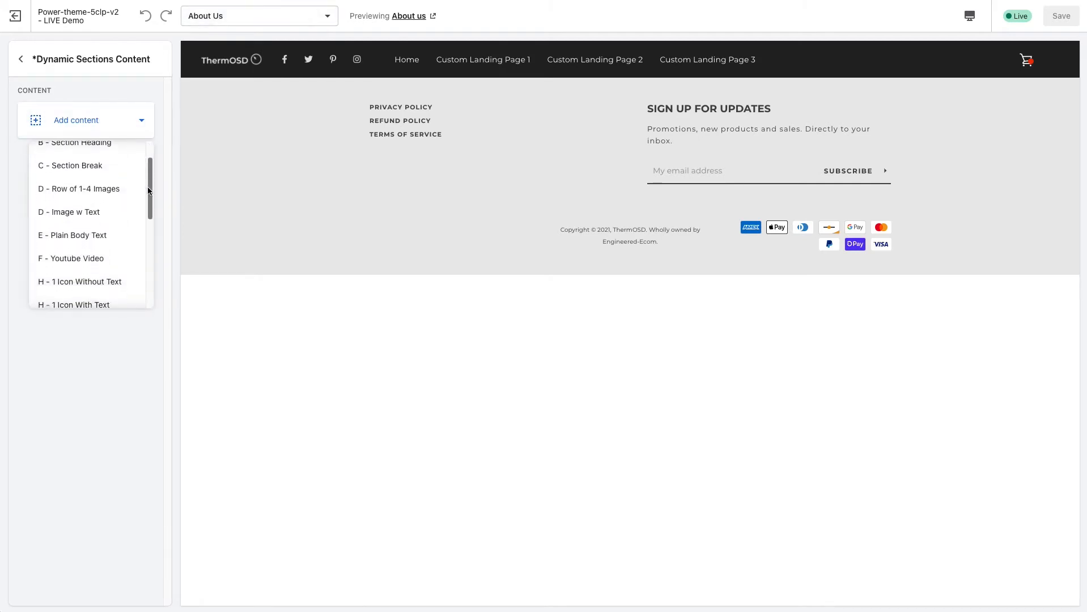
scroll(149, 199, down, 5)
scroll(153, 224, up, 3)
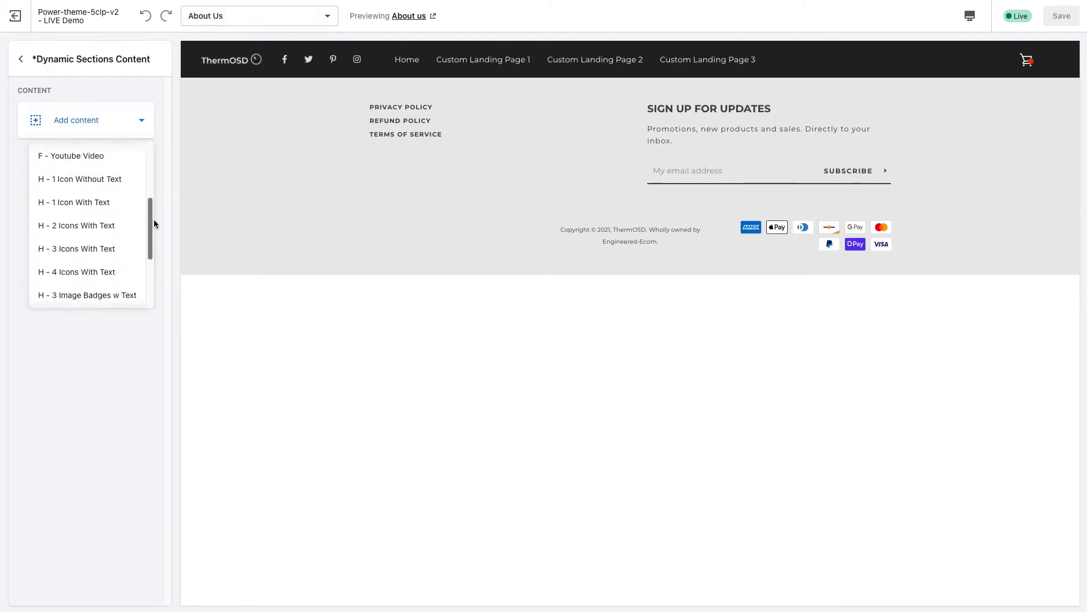
scroll(154, 219, up, 4)
click(102, 180)
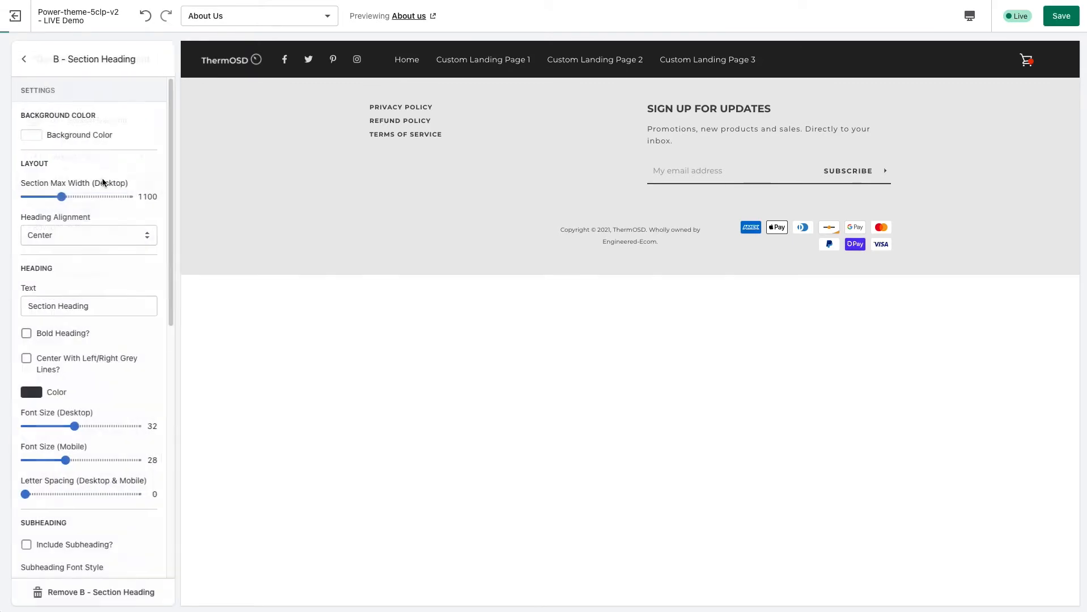
click(24, 59)
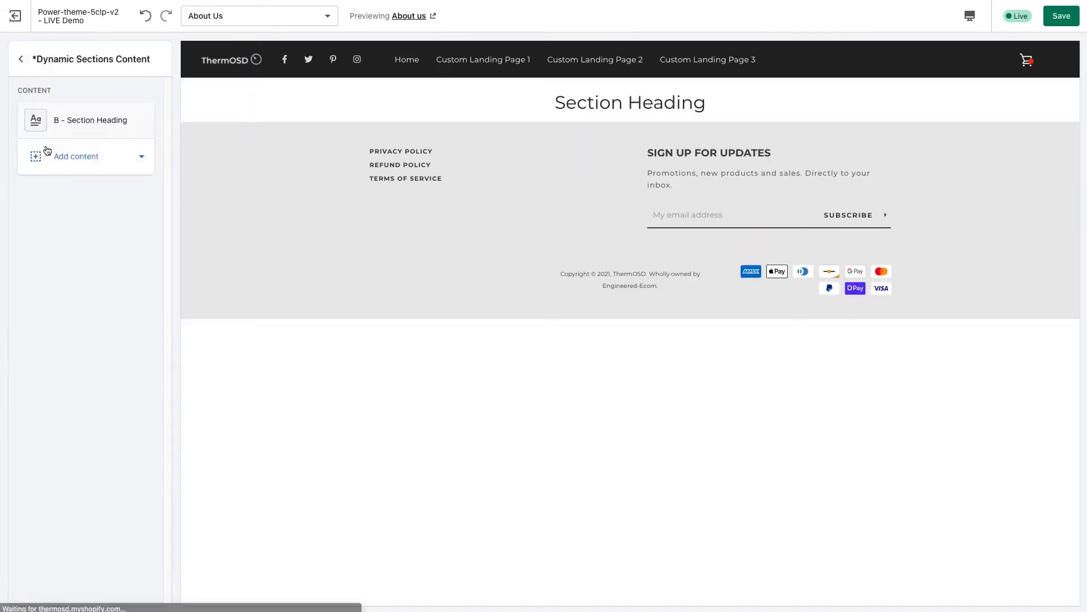
Add an "E - Plain Body Text" block below the section heading and return to the content list.
click(48, 152)
scroll(151, 221, down, 1)
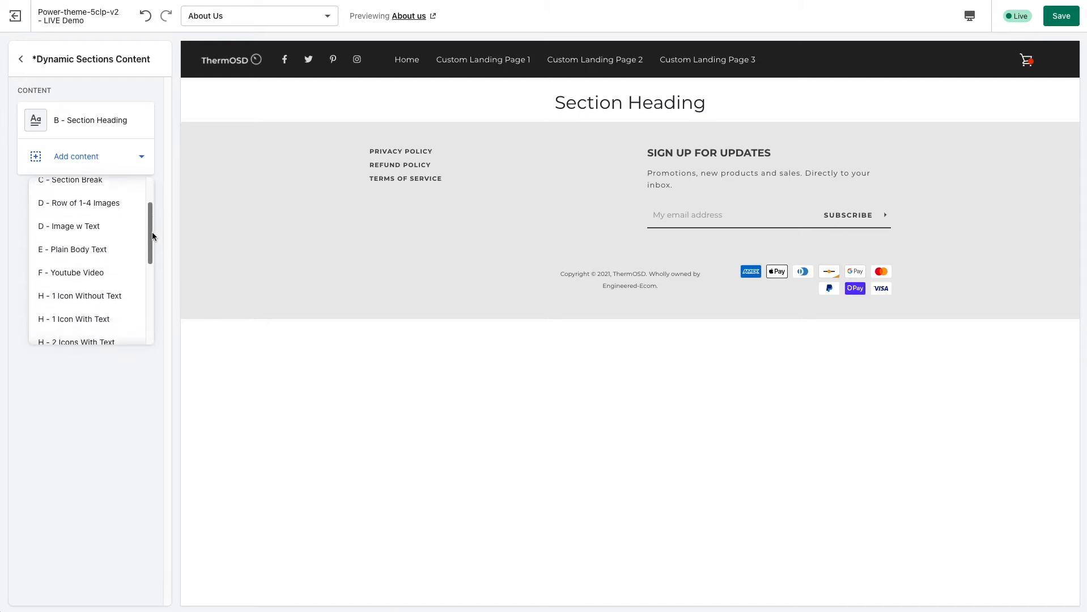
scroll(151, 236, down, 1)
click(93, 225)
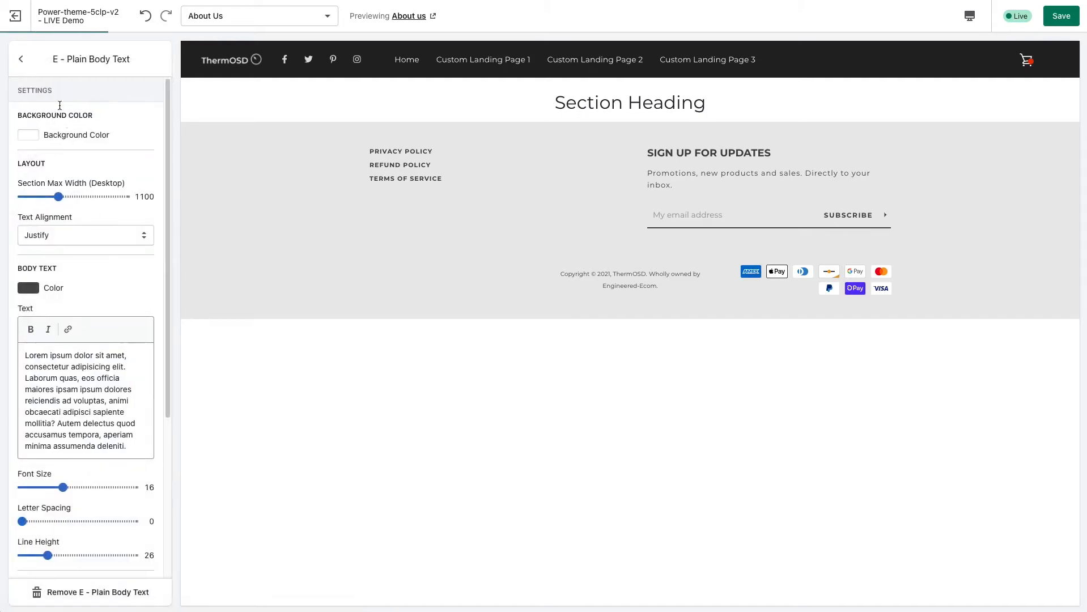
click(21, 59)
Add a "D - Row of 1-4 Images" block below the plain body text on the About Us page.
click(94, 200)
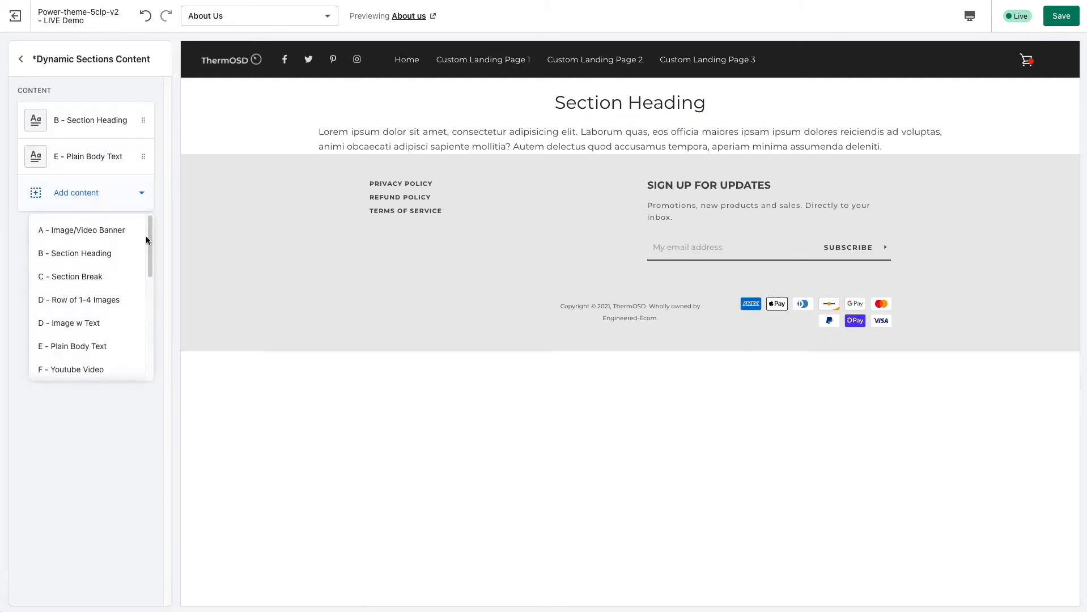
scroll(152, 243, down, 3)
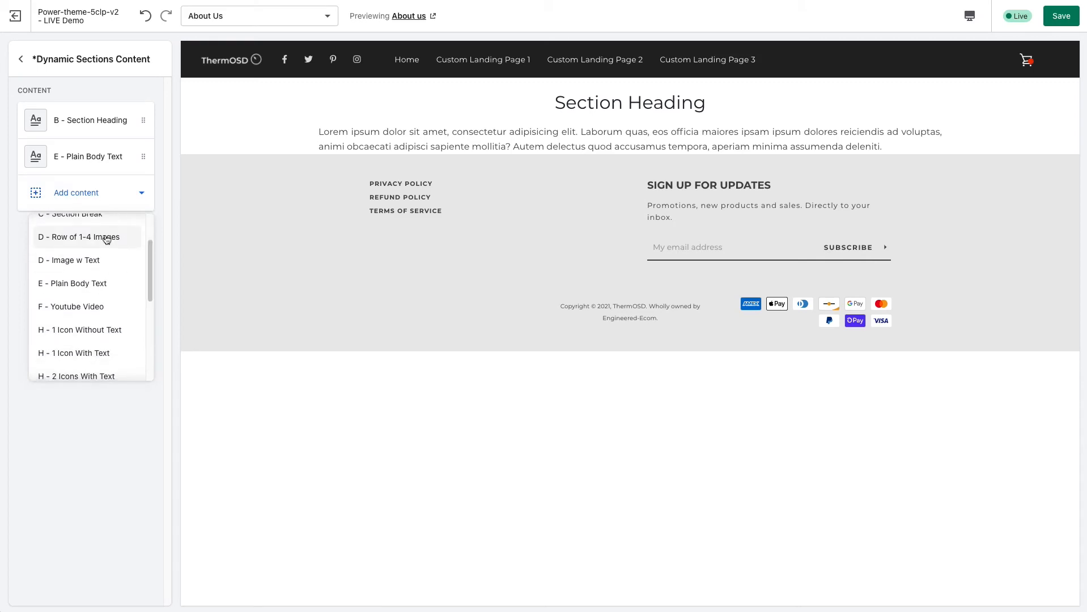
click(107, 238)
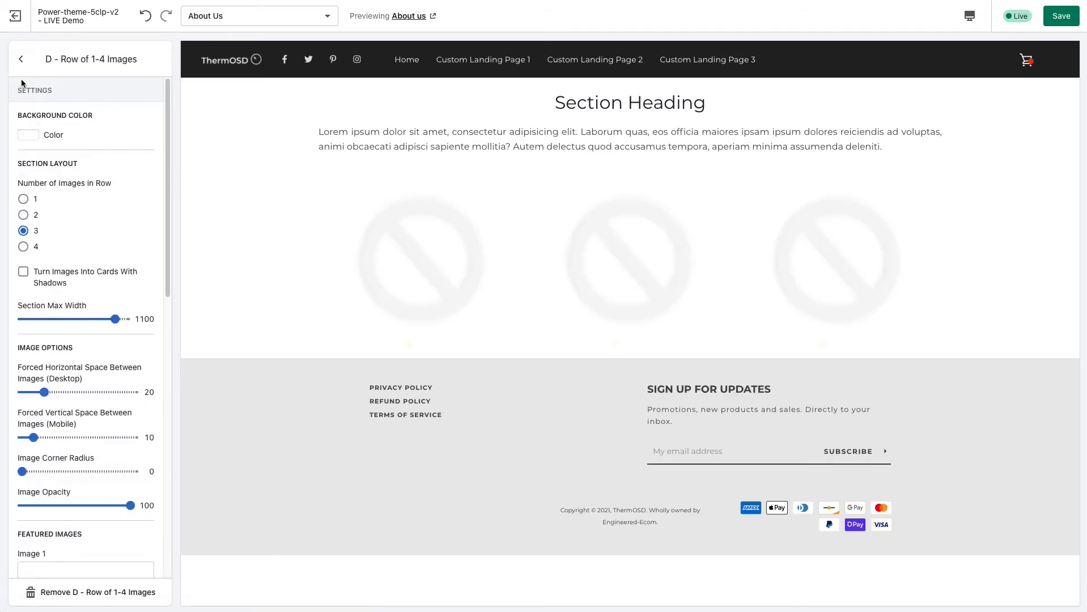
Set Image 1 of the image row to the photo of the hand holding the bottle with the temperature display, and return to the content list.
scroll(103, 378, down, 4)
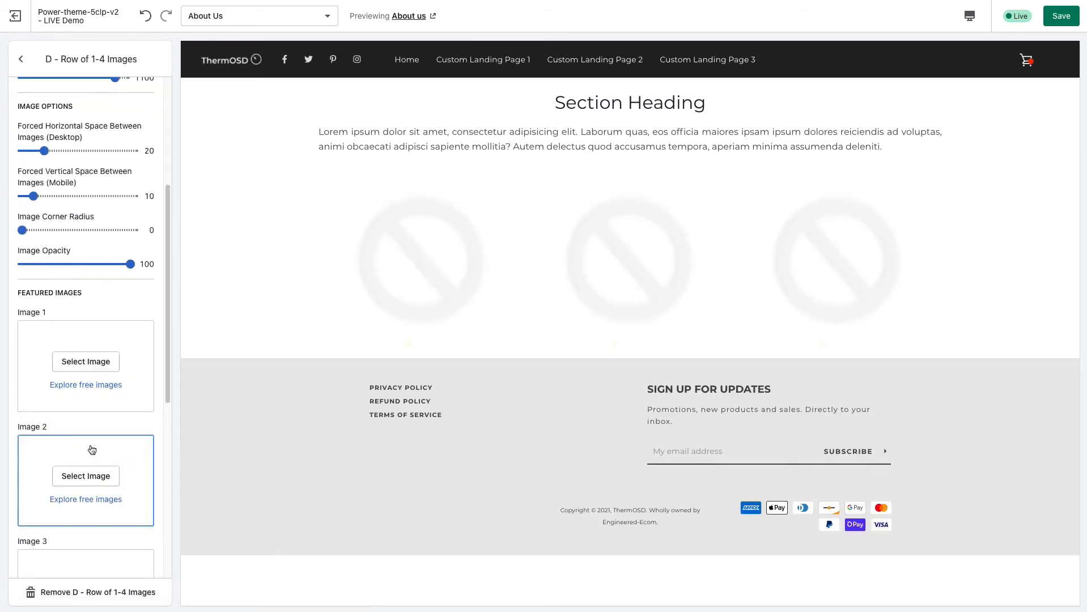
click(89, 369)
click(50, 374)
click(145, 587)
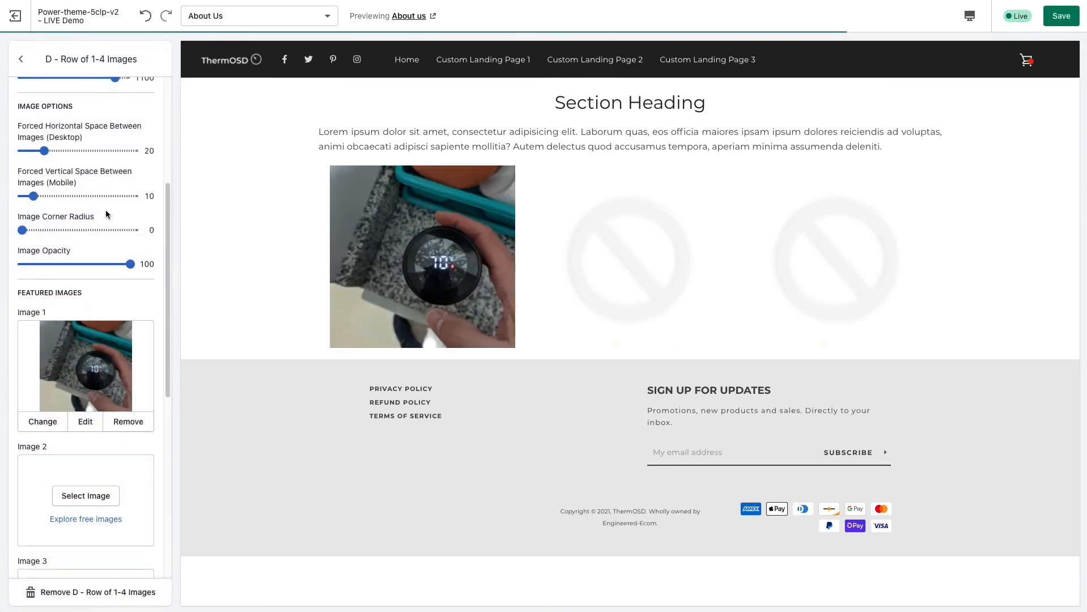
click(20, 59)
Add an "H - 4 Icons With Text" block below the image row and return to the content list.
click(102, 229)
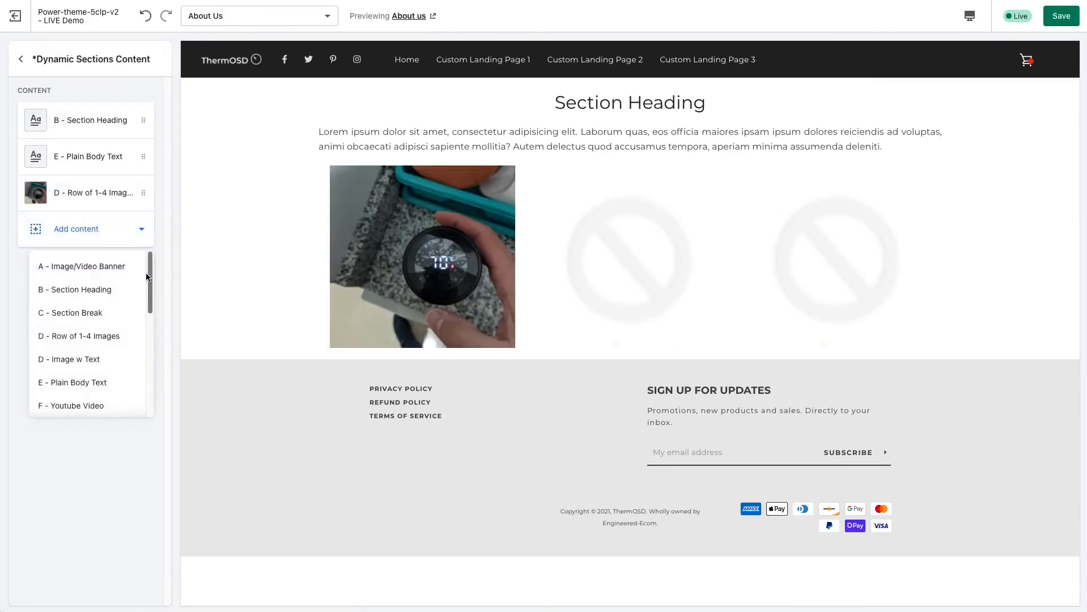
drag(146, 277, 151, 338)
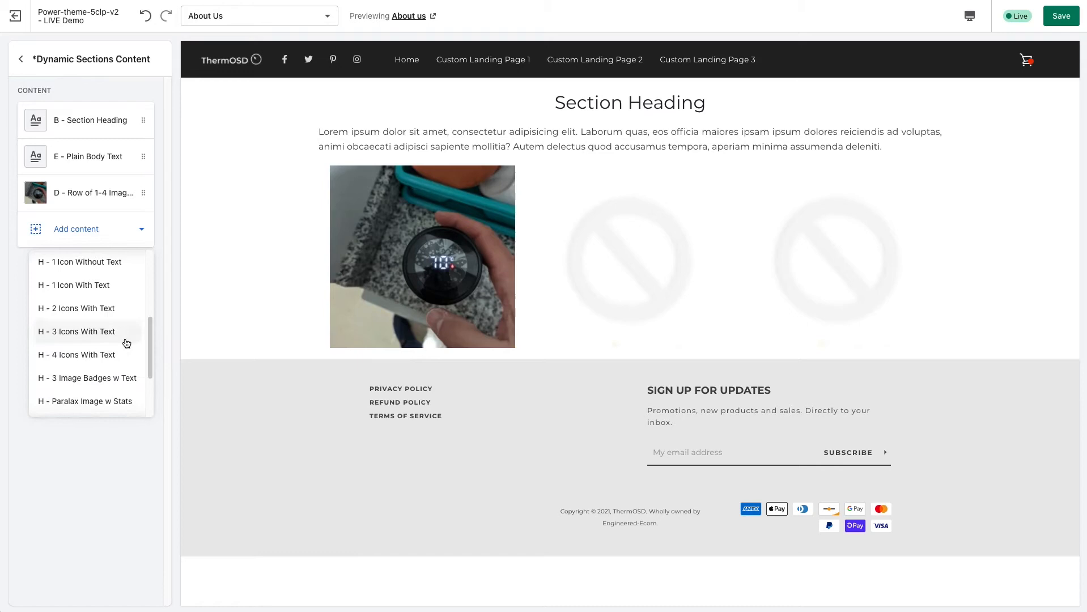
click(88, 356)
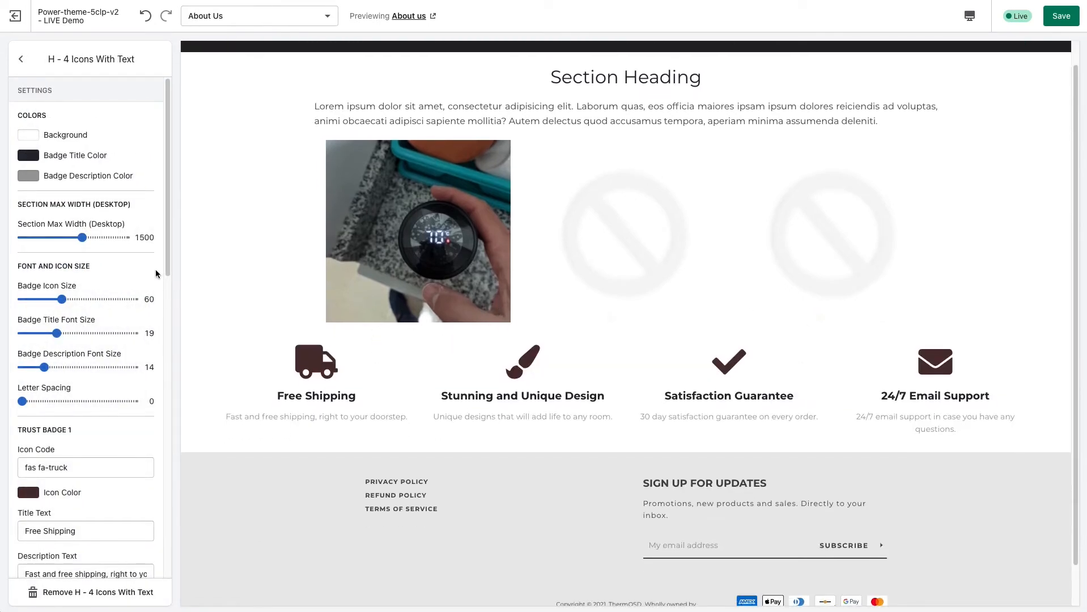
click(20, 58)
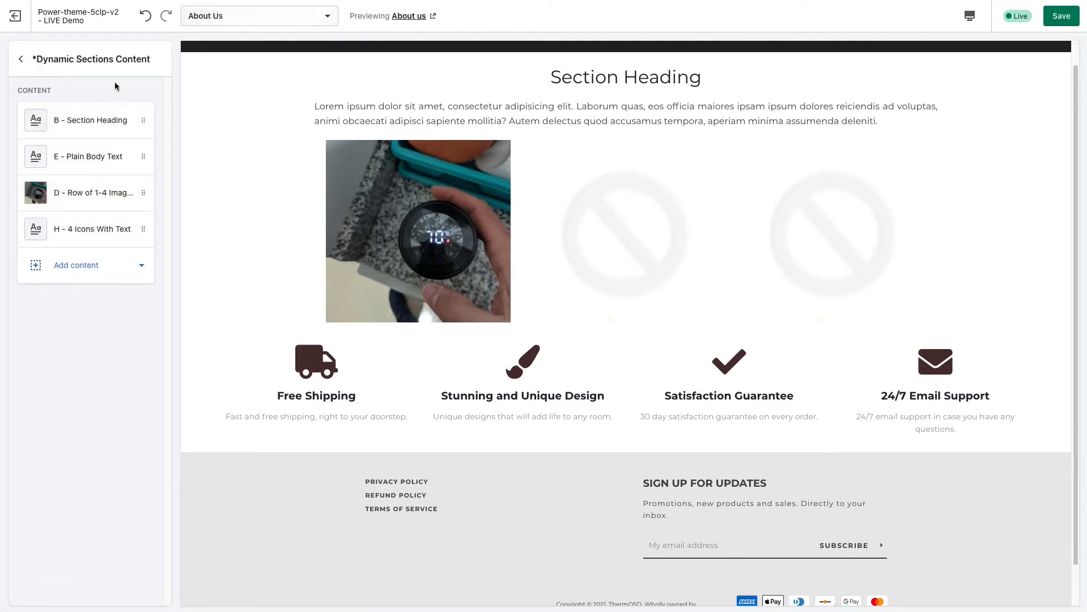
click(77, 270)
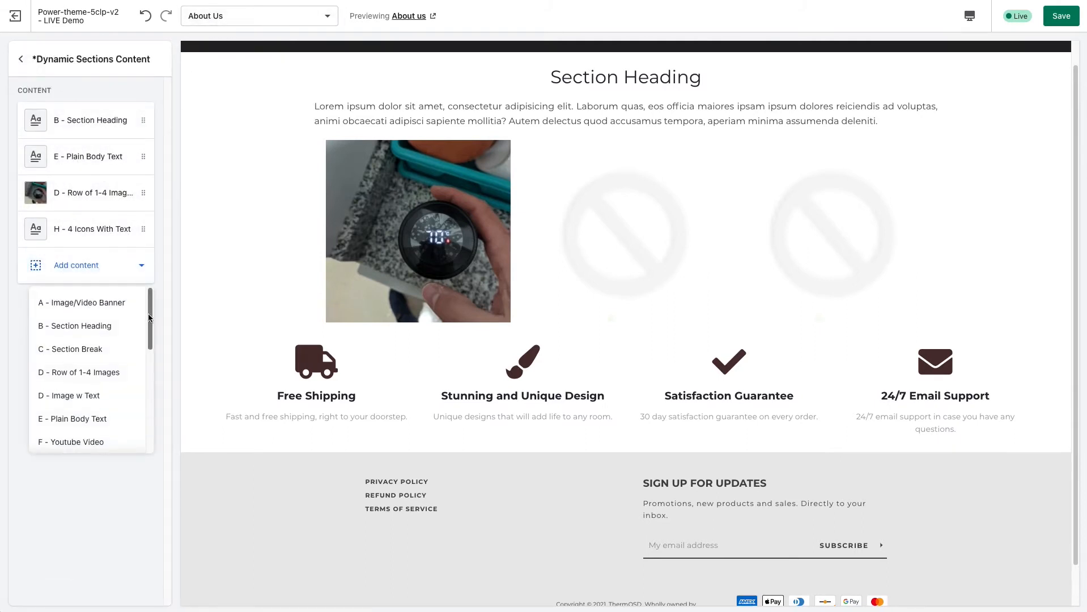
scroll(156, 348, down, 1)
drag(155, 347, 154, 317)
Leave the About Us content list and load the Contact Us page in the theme editor.
click(21, 59)
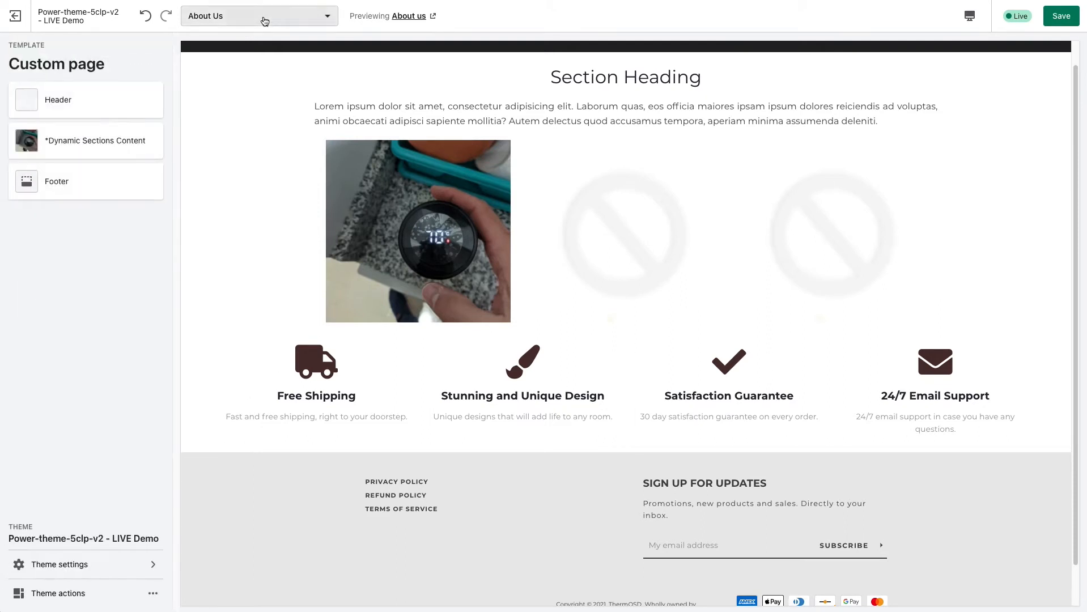
click(262, 16)
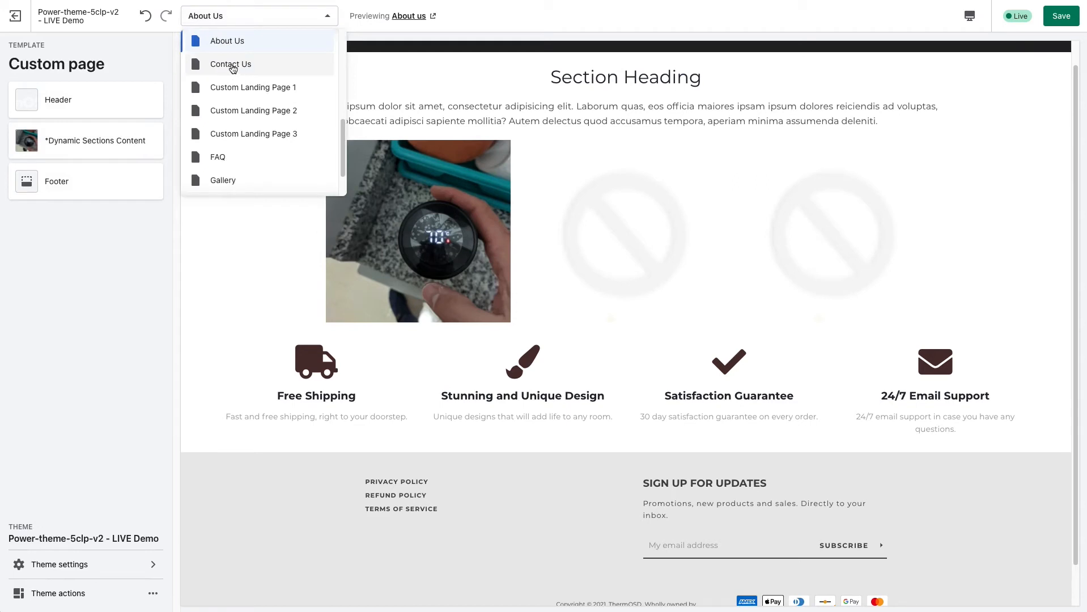
click(241, 69)
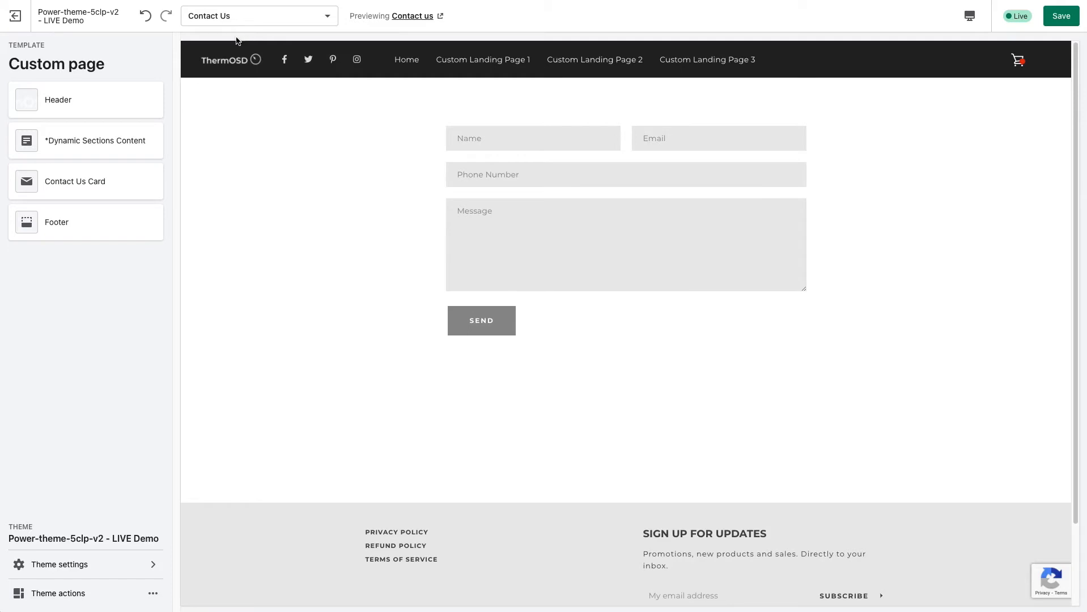
Add a "B - Section Heading" block with the text "Contact Us" to the page's *Dynamic Sections Content and return to its content list.
click(96, 145)
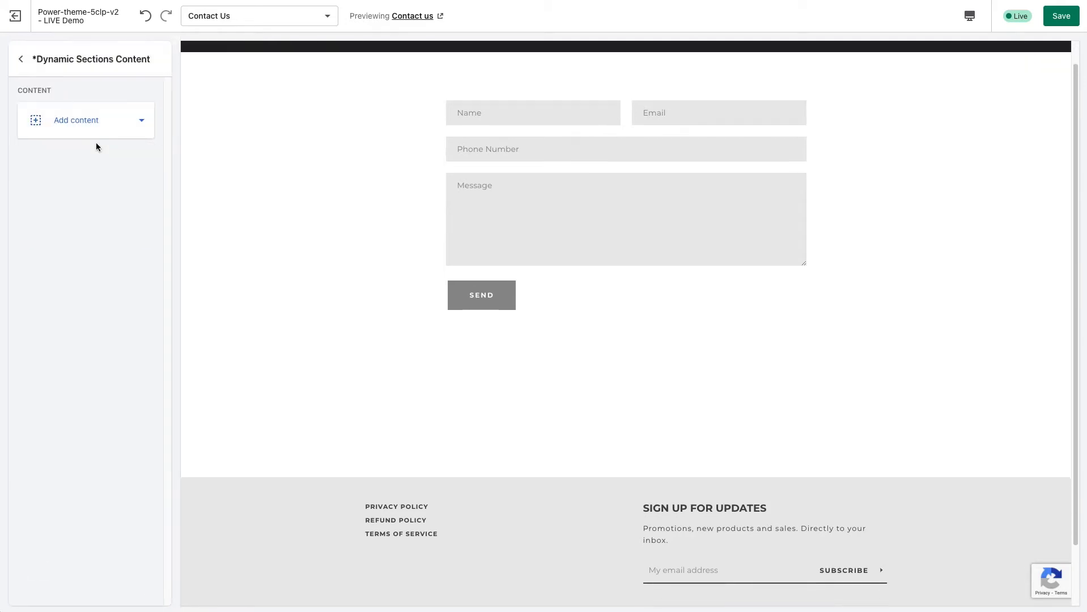
click(116, 129)
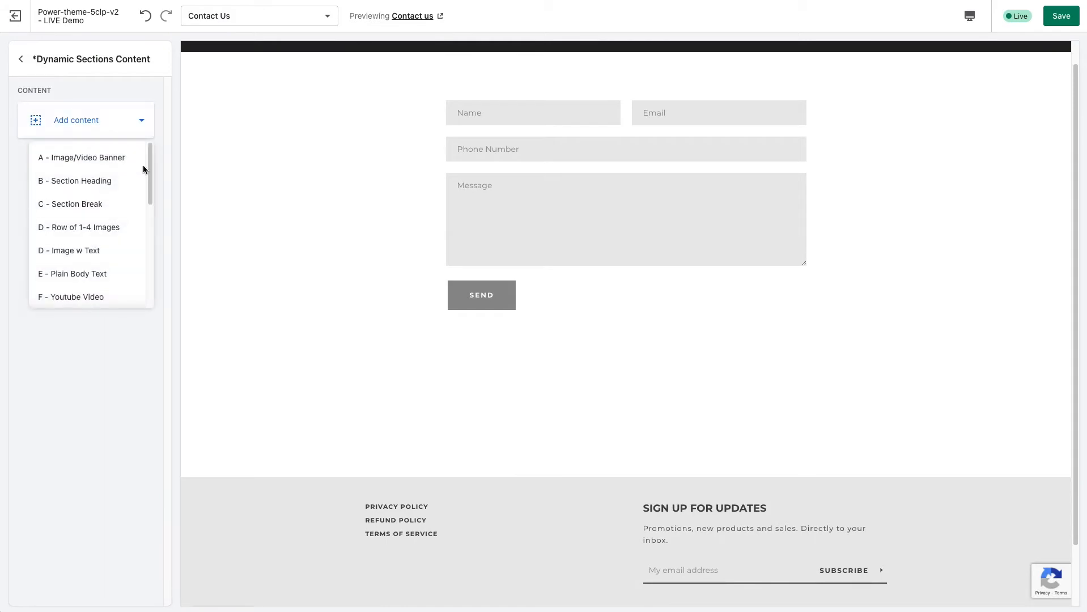
click(99, 182)
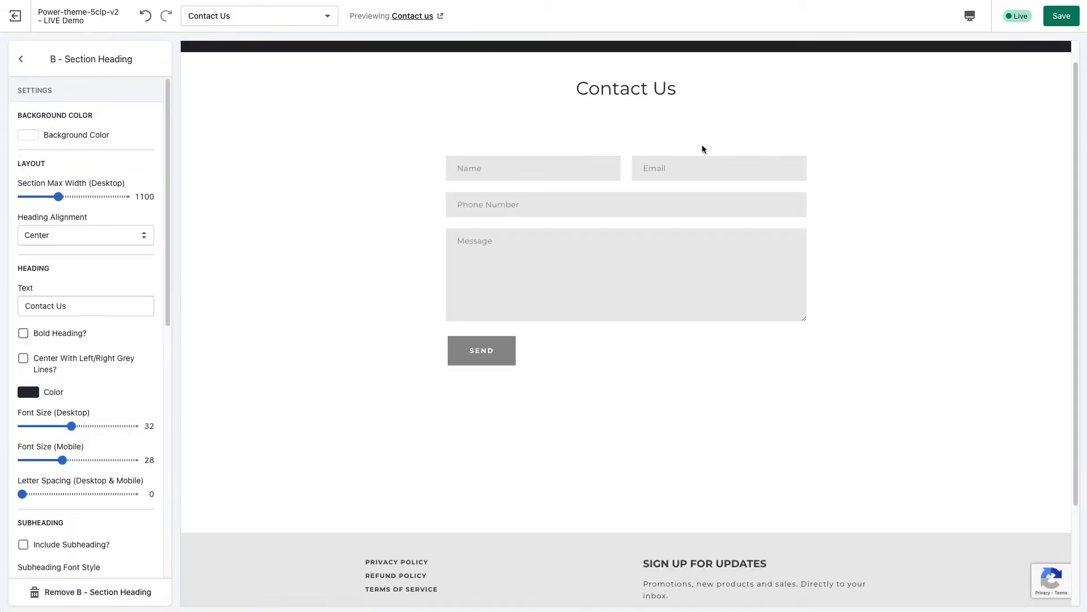
scroll(592, 121, up, 1)
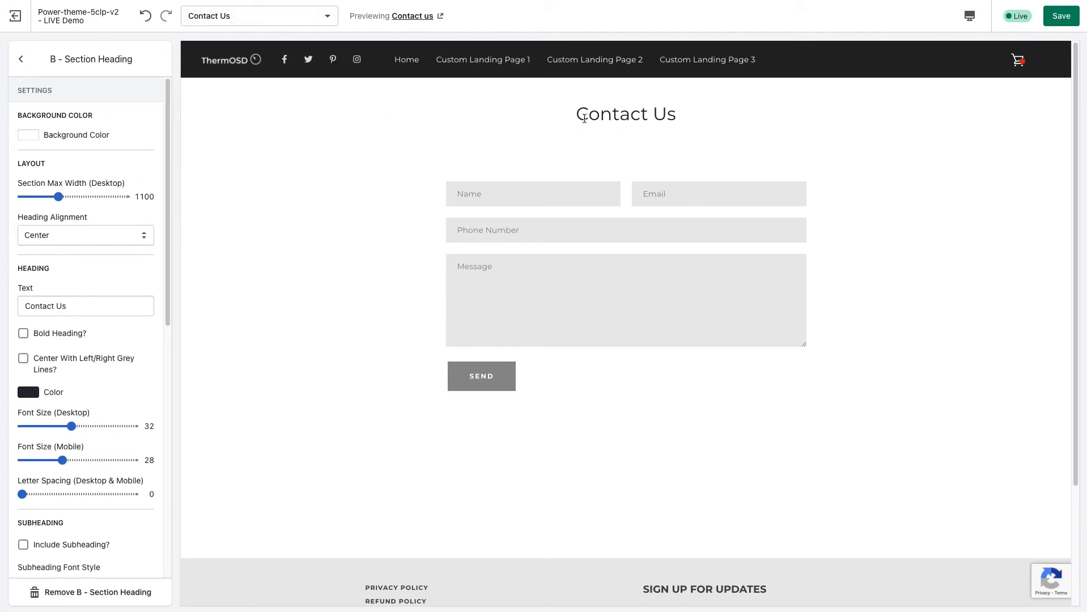
click(21, 59)
click(75, 157)
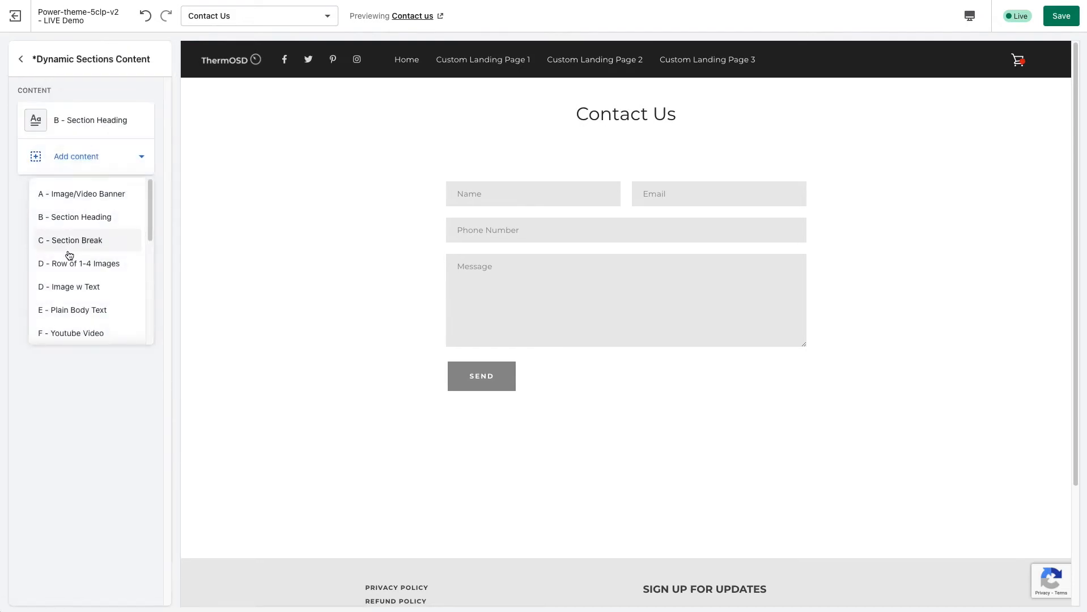
scroll(71, 255, down, 5)
Open the Contact Us Card section's settings, hide the section, and display it again.
click(21, 59)
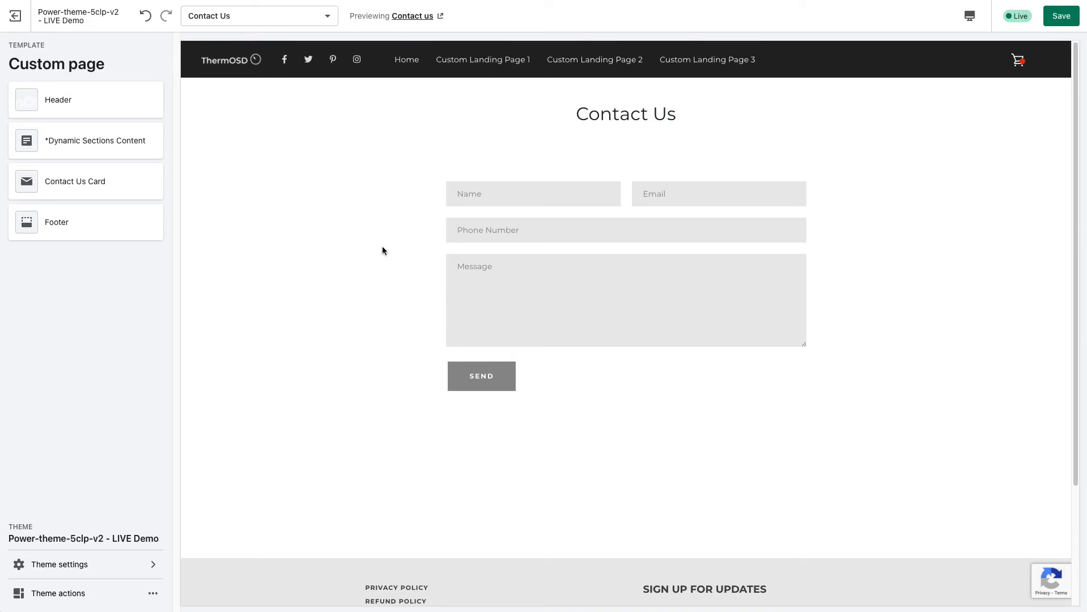
click(93, 186)
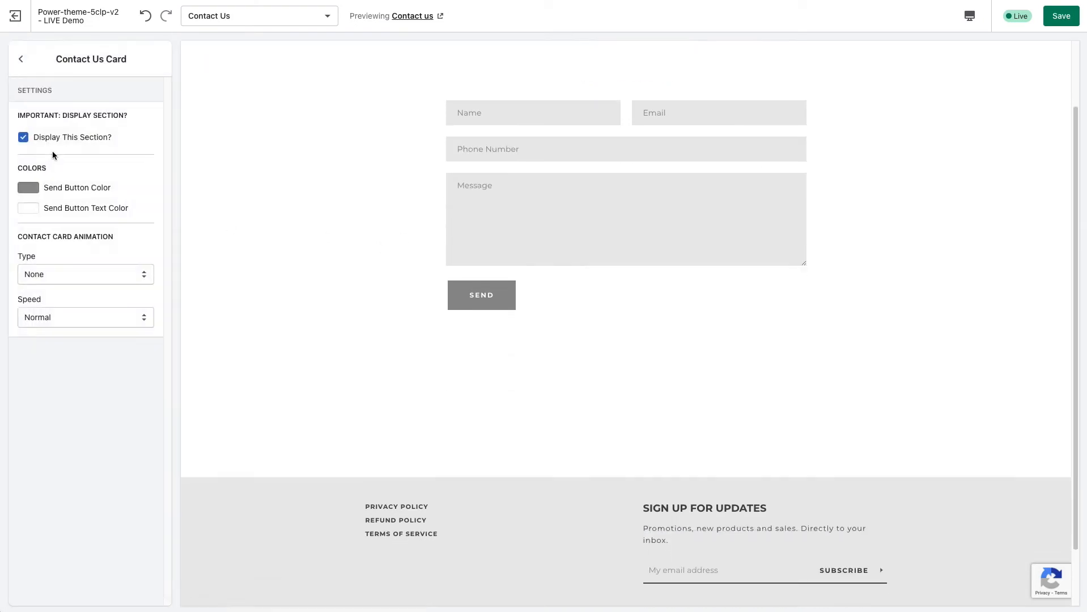
scroll(300, 242, up, 2)
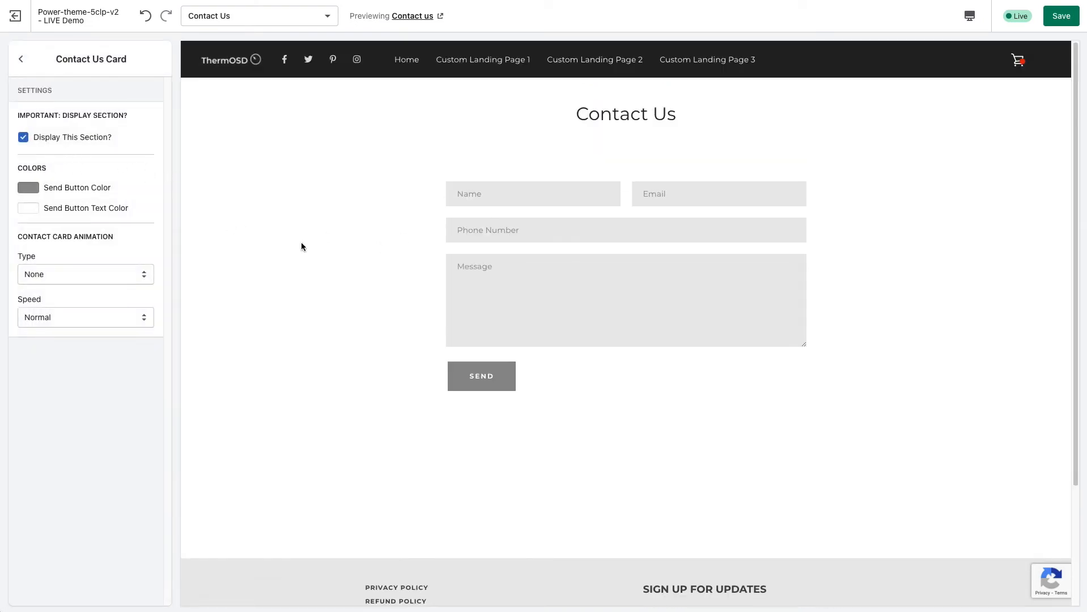
click(44, 142)
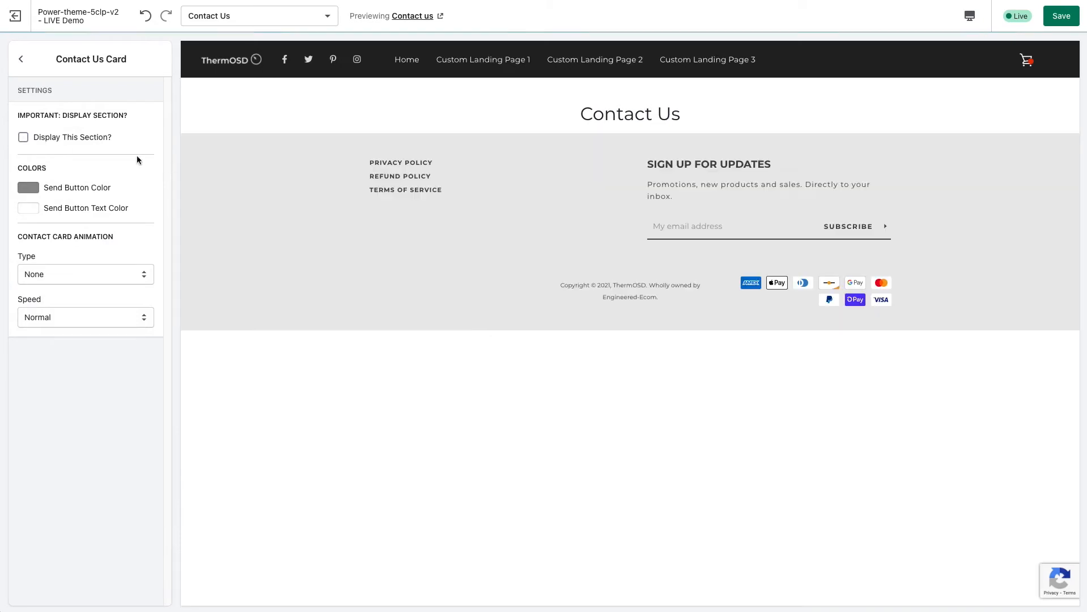
click(45, 142)
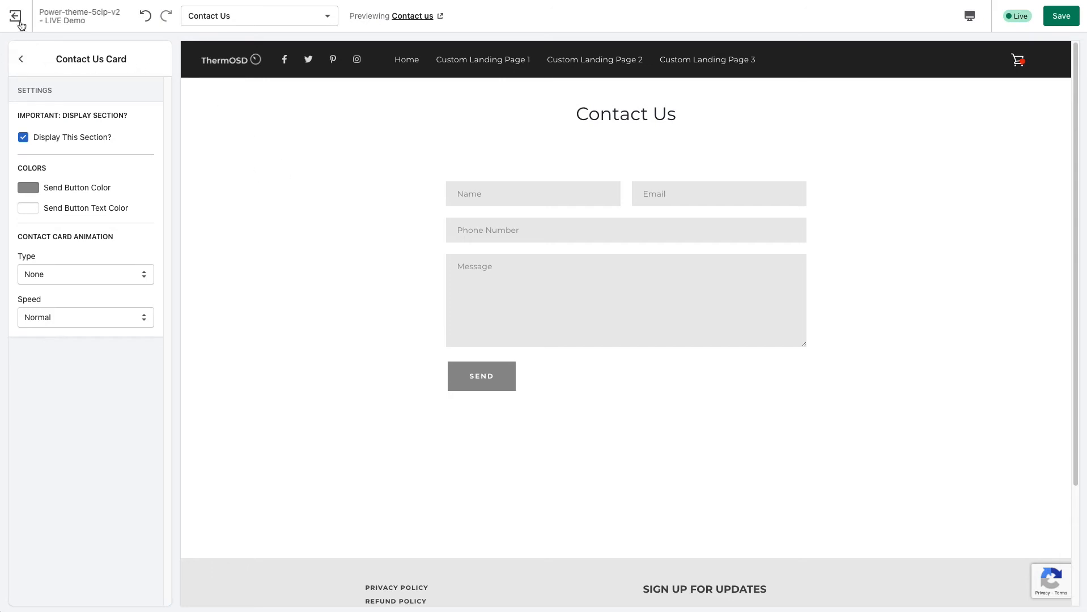
Load the FAQ page in the theme editor.
click(240, 21)
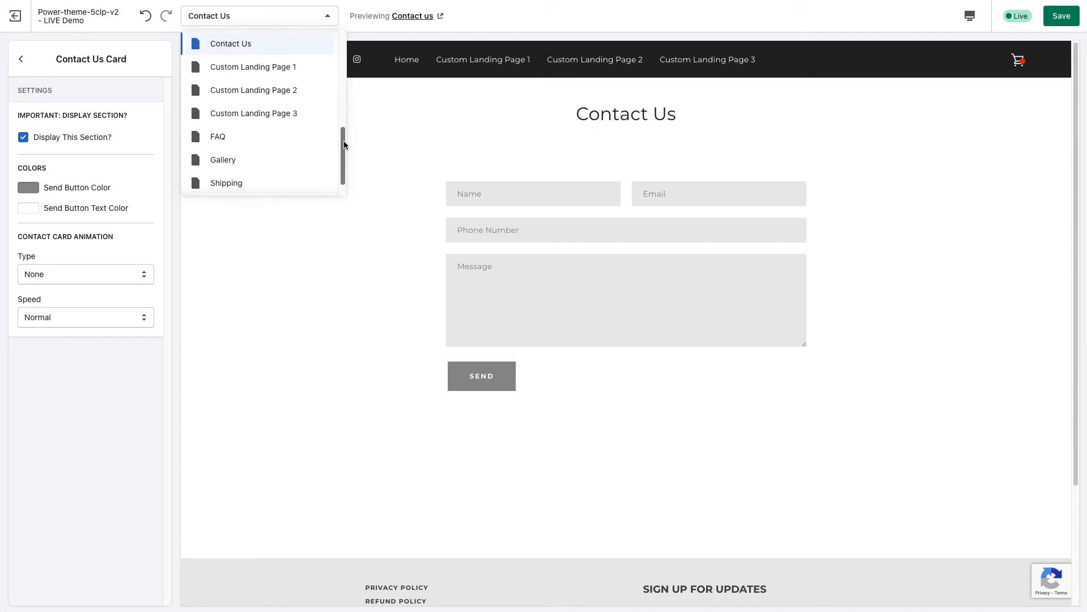
scroll(343, 141, down, 1)
click(248, 124)
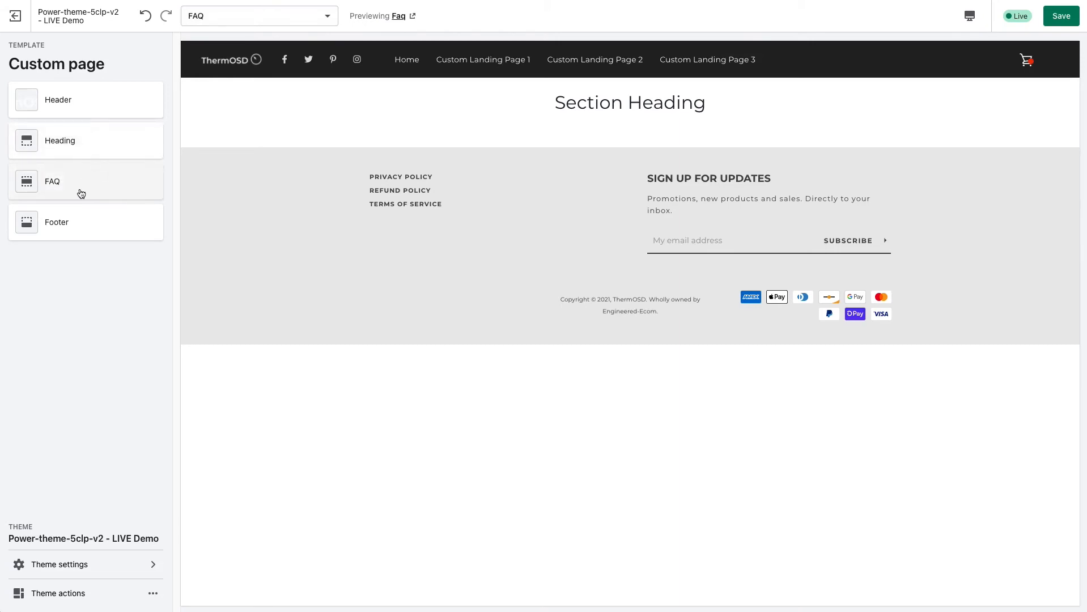
Set the FAQ page's heading text to "Section Heading!!!!" and return to the list of sections.
click(83, 150)
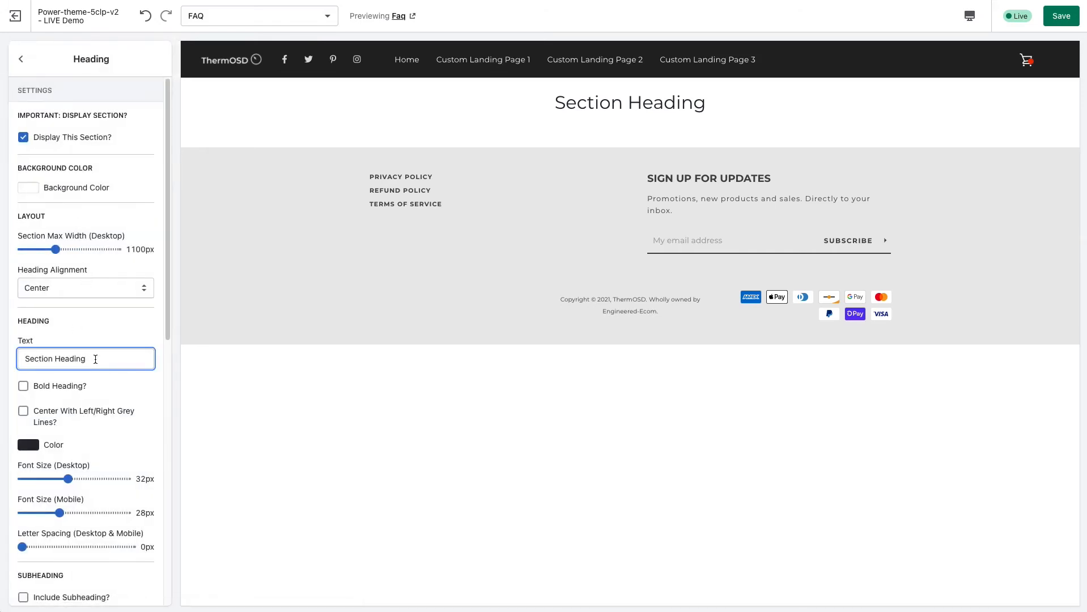
text(!!!!)
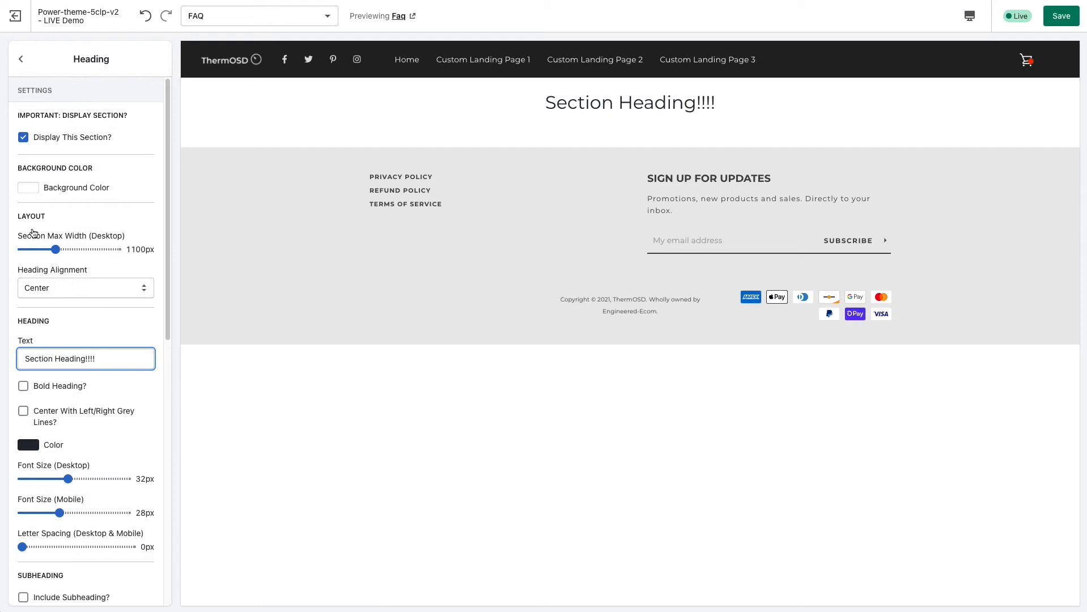
click(23, 58)
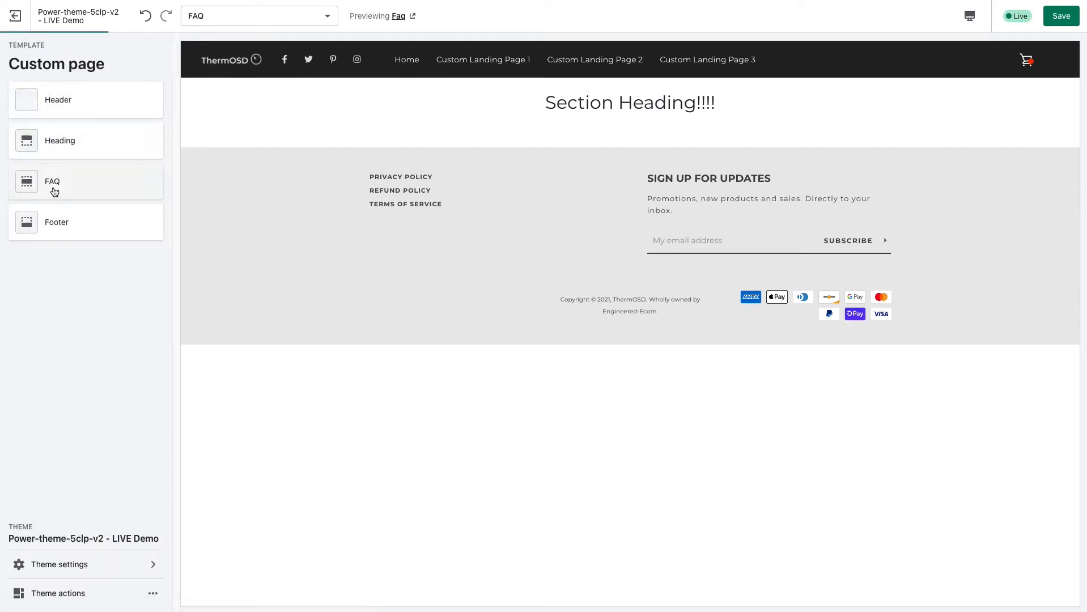
Add four Q and A blocks with their default question and answer to the FAQ section, ending on its content list.
click(54, 189)
click(93, 122)
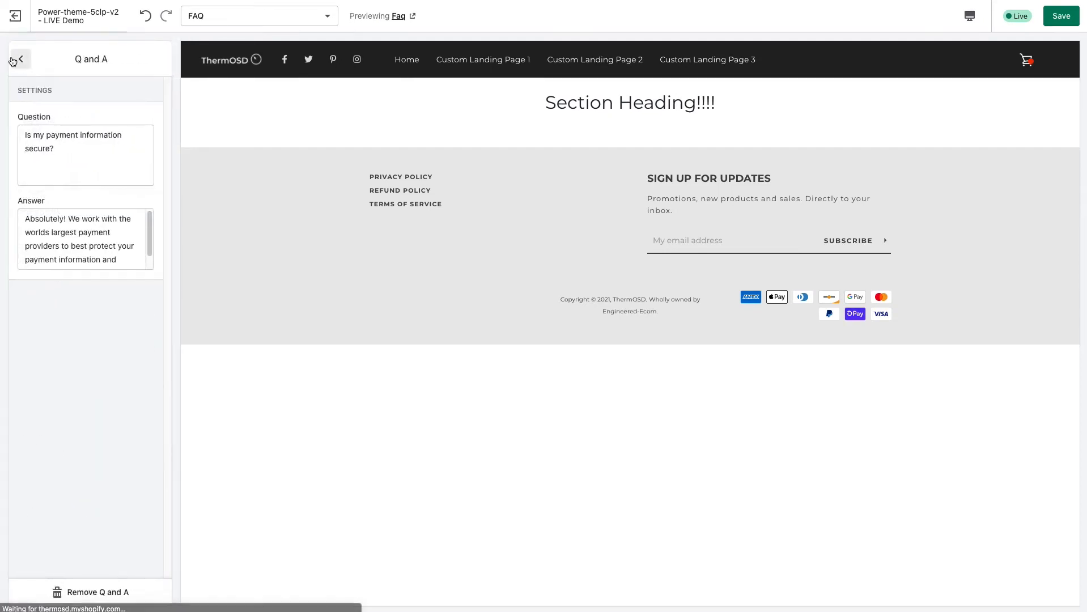
click(102, 163)
click(20, 59)
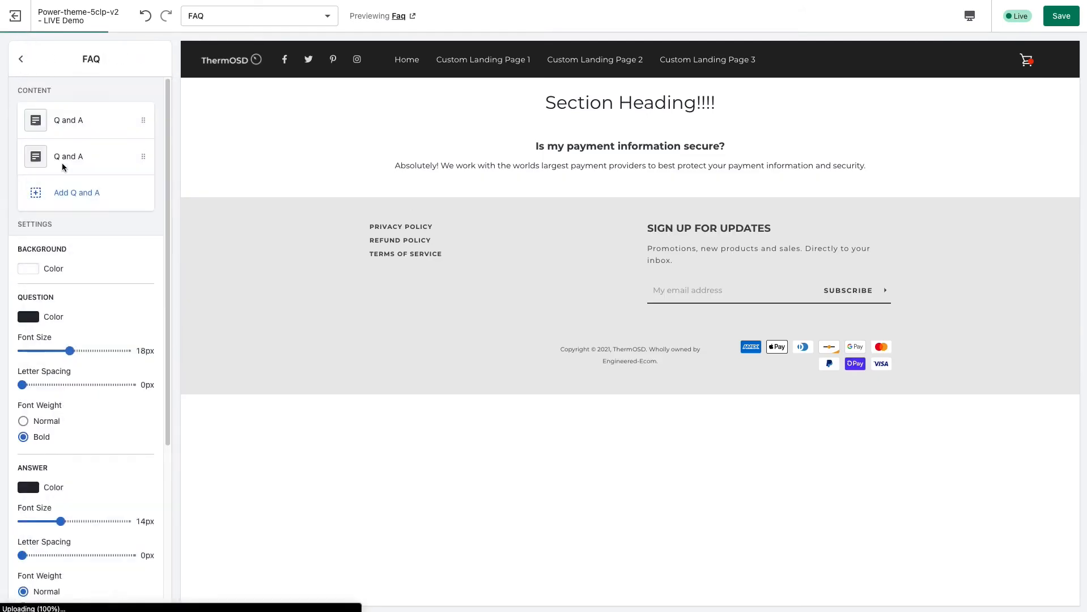
click(71, 193)
click(20, 59)
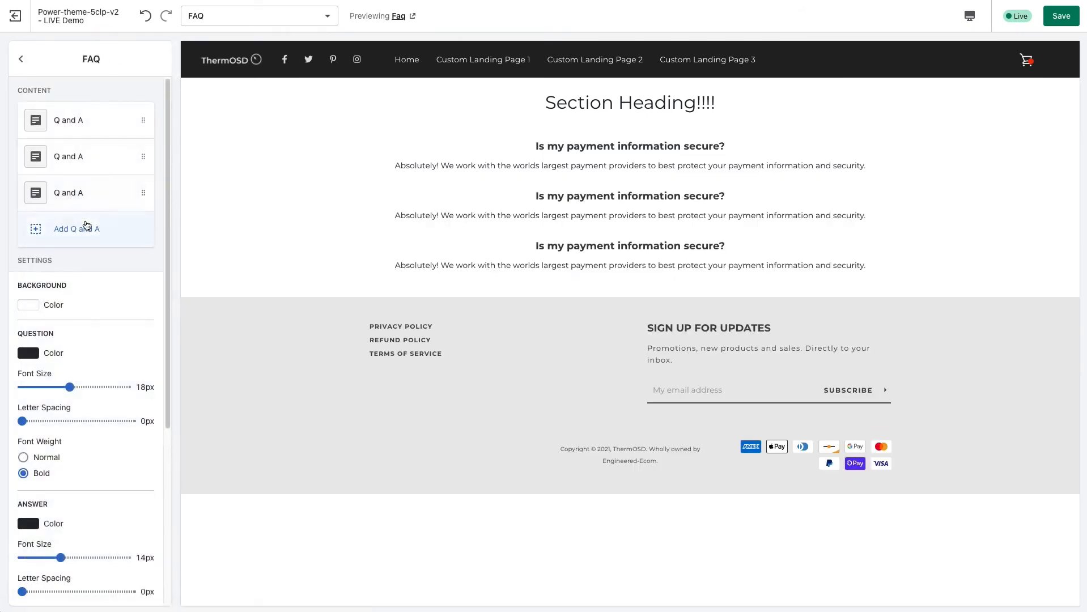
click(85, 224)
click(20, 59)
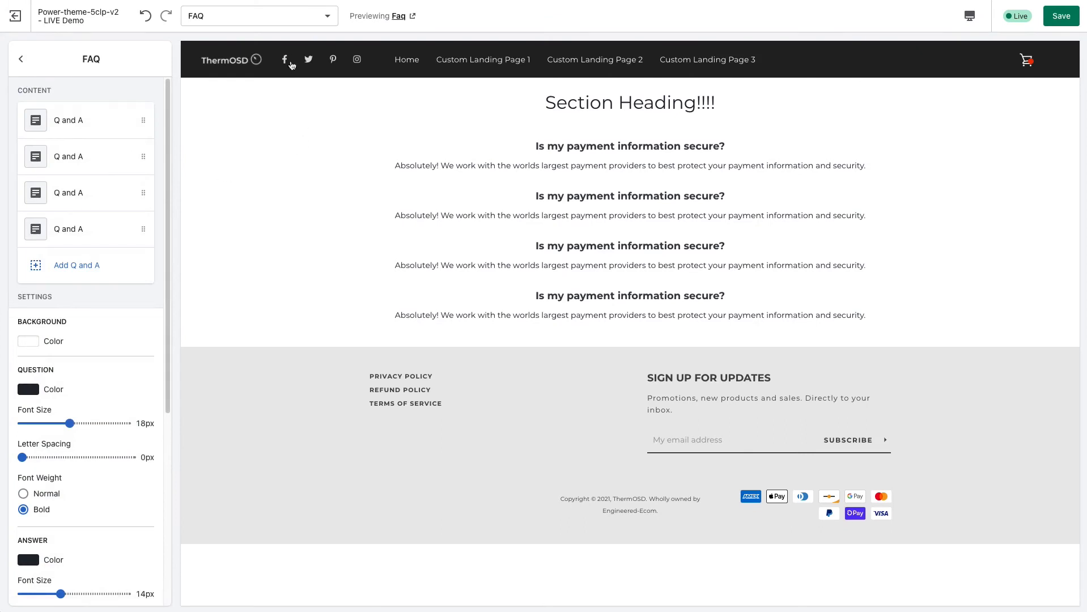
Load the Gallery page and open the choice of content blocks for its *Dynamic Sections Content.
click(292, 19)
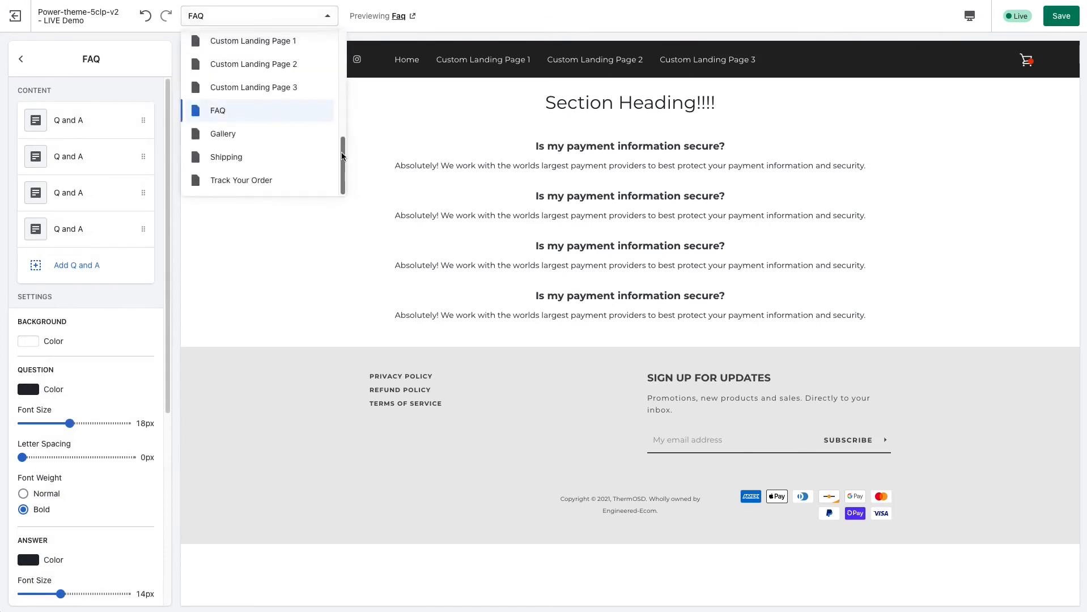
click(225, 134)
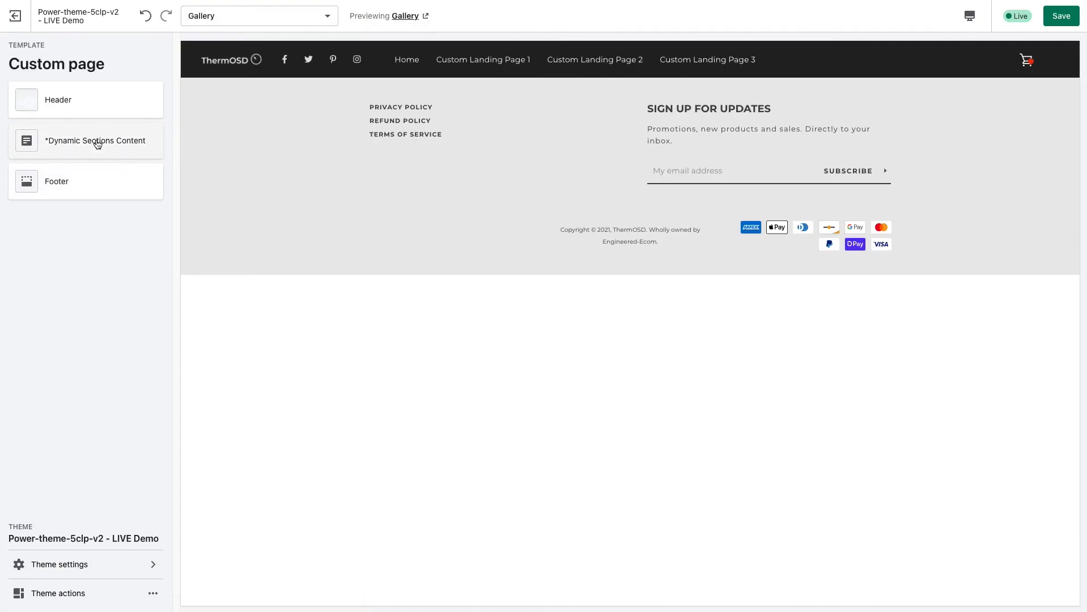
click(98, 144)
click(119, 121)
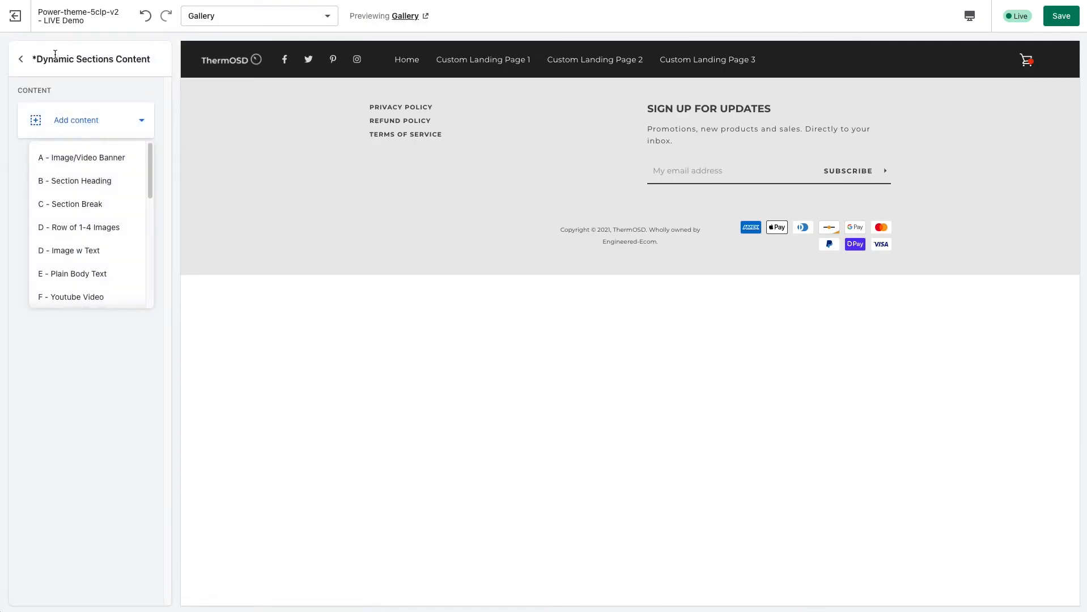
Add a D - Row of 1-4 Images block to the Gallery page and set its number of images in the row to 4.
scroll(151, 182, down, 2)
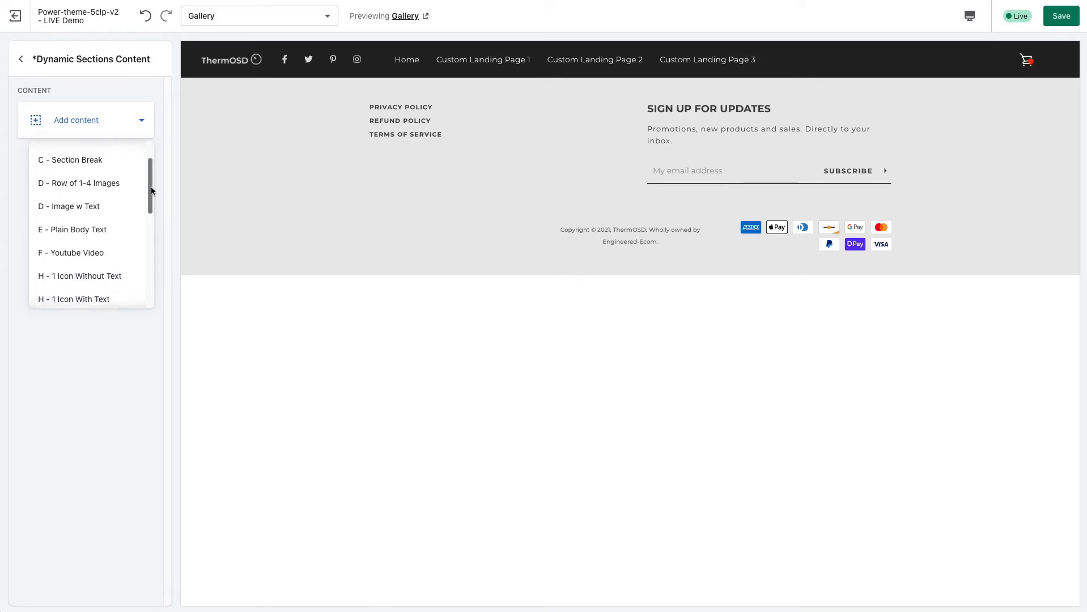
scroll(150, 187, up, 2)
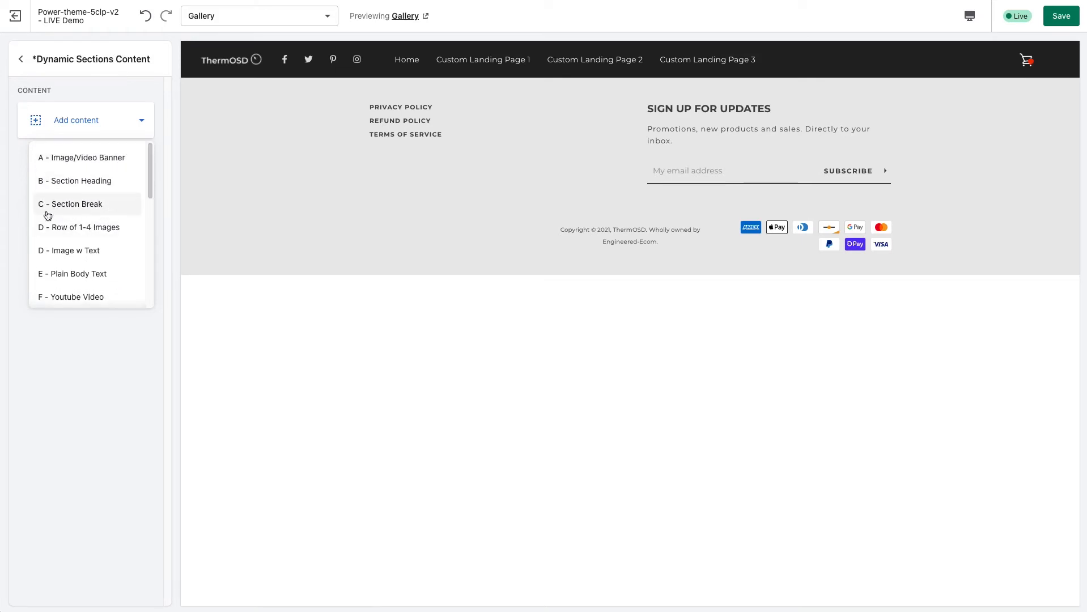
click(84, 235)
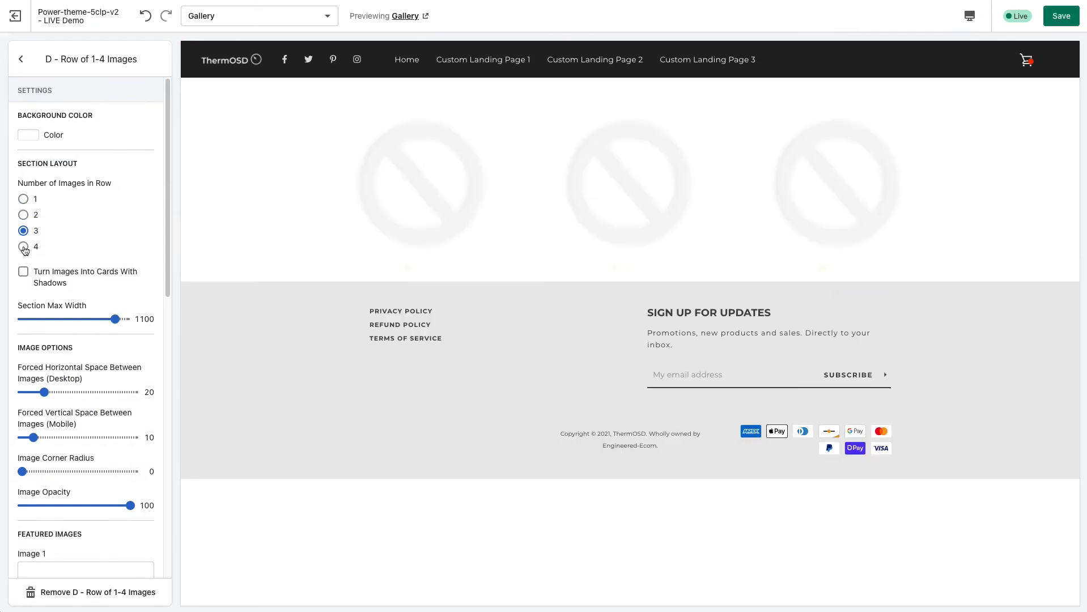
click(23, 248)
Assign the tongue photo to Image 1 and the photo of the bottle lid showing 94° to Image 2 from the image library.
scroll(73, 339, down, 5)
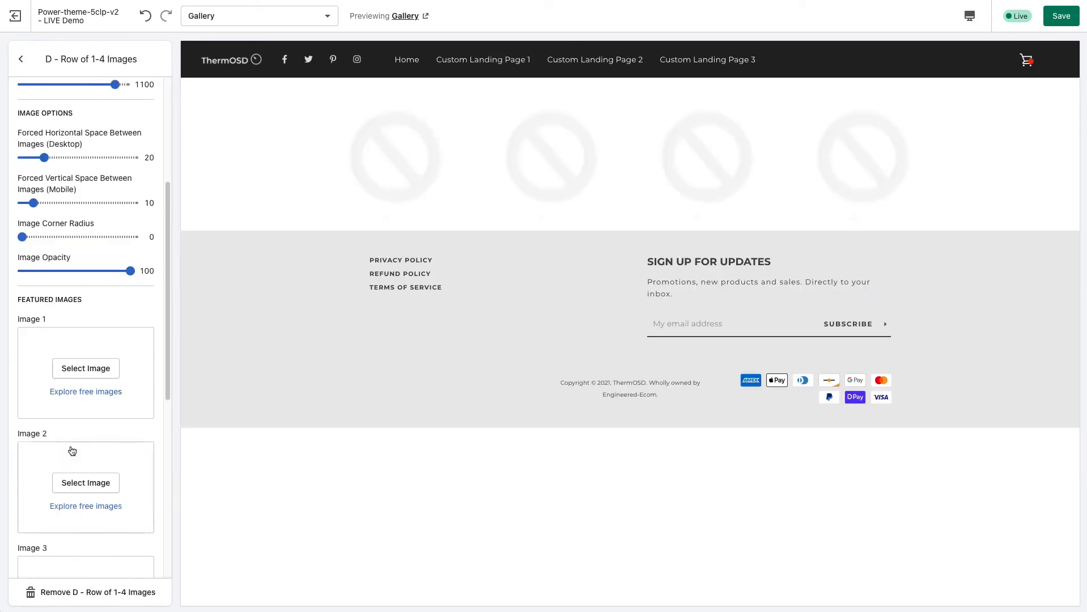
click(74, 372)
click(51, 226)
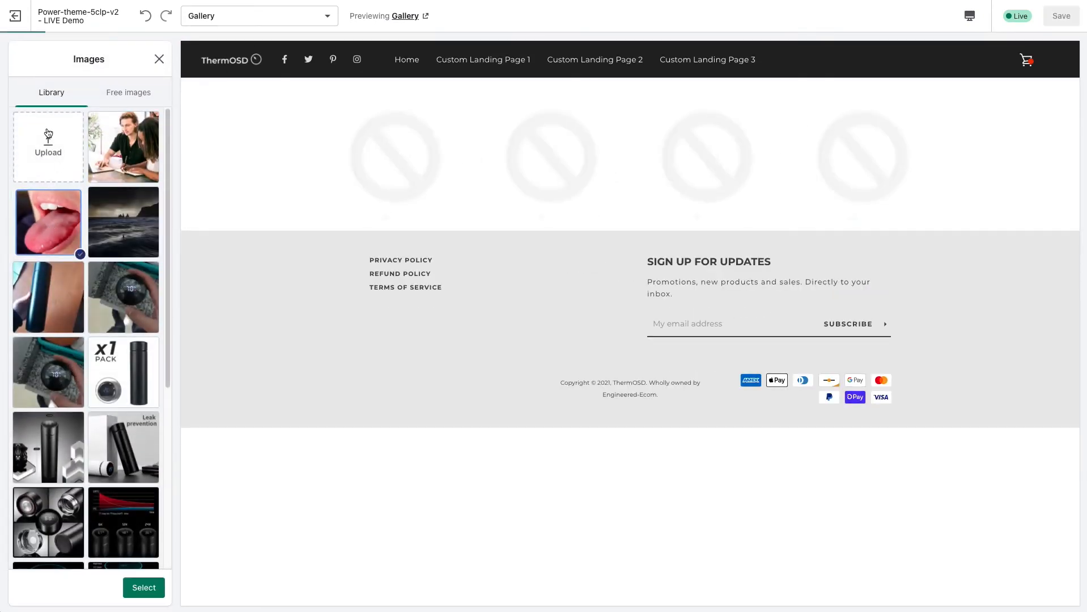
click(144, 588)
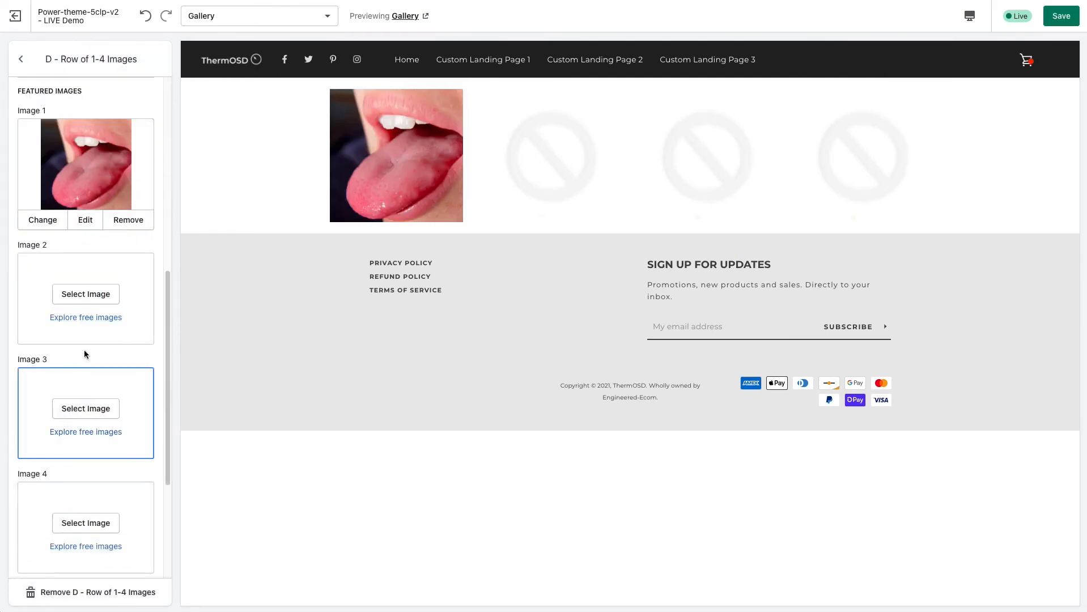
click(69, 294)
scroll(107, 449, down, 5)
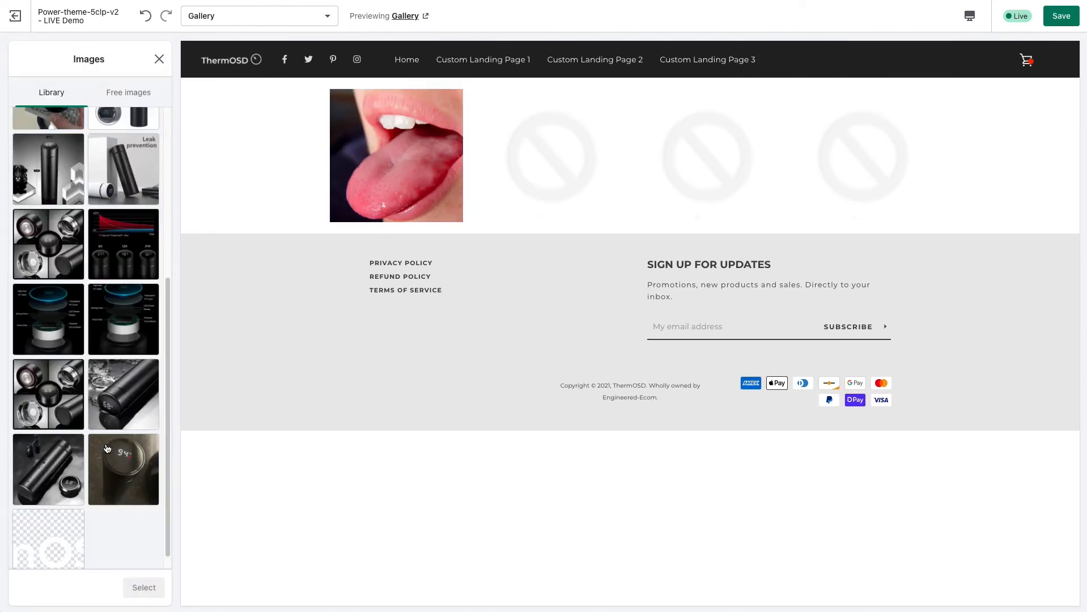
click(107, 449)
click(144, 588)
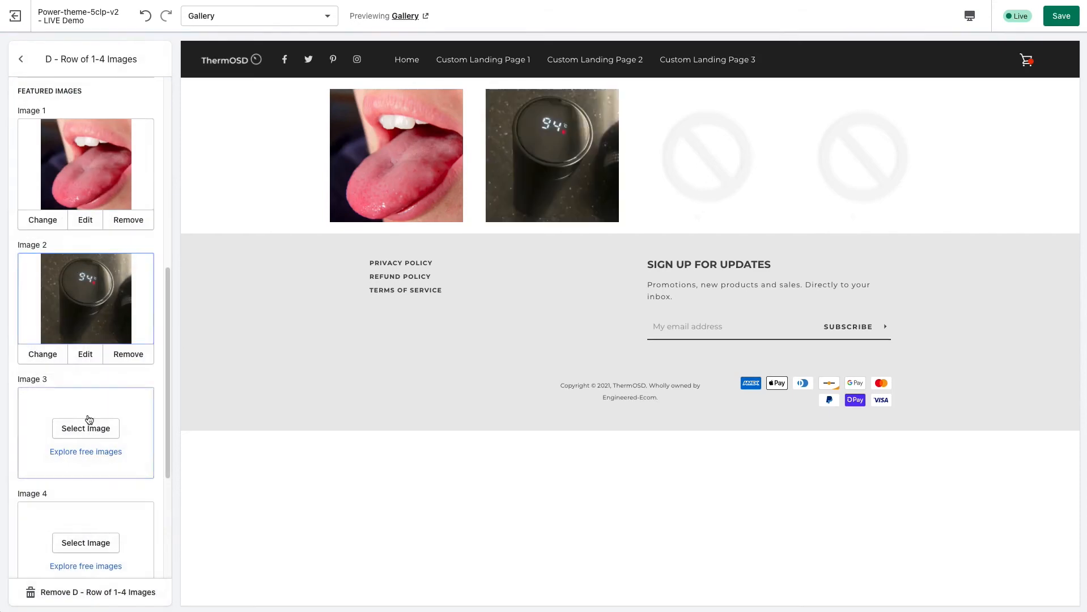
Assign the upright black bottle picture to Image 3 and the "x1 PACK" picture to Image 4.
click(88, 426)
click(48, 447)
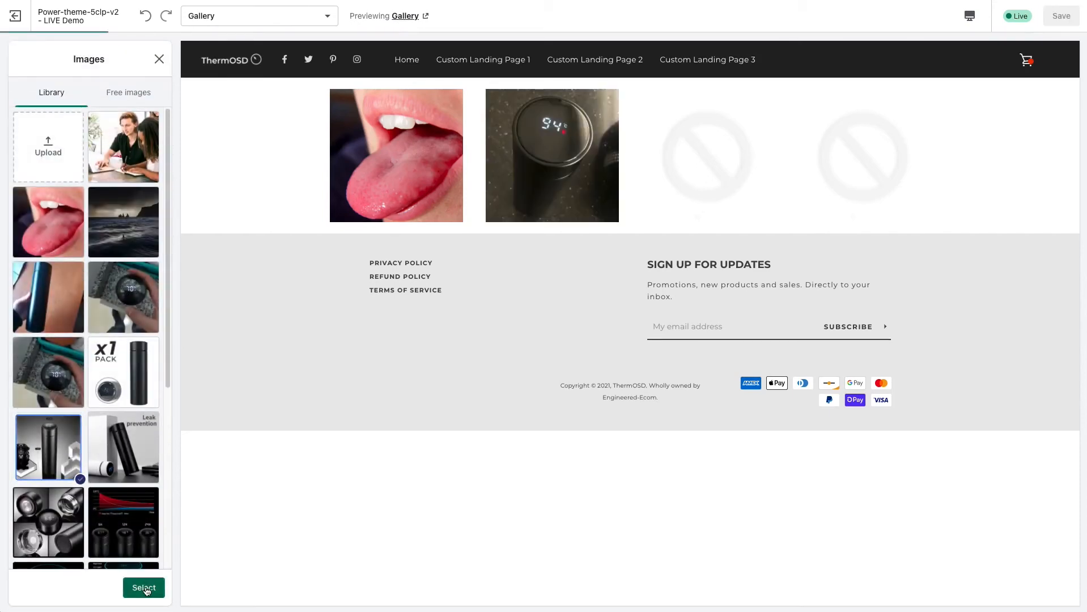
click(143, 588)
scroll(89, 510, down, 1)
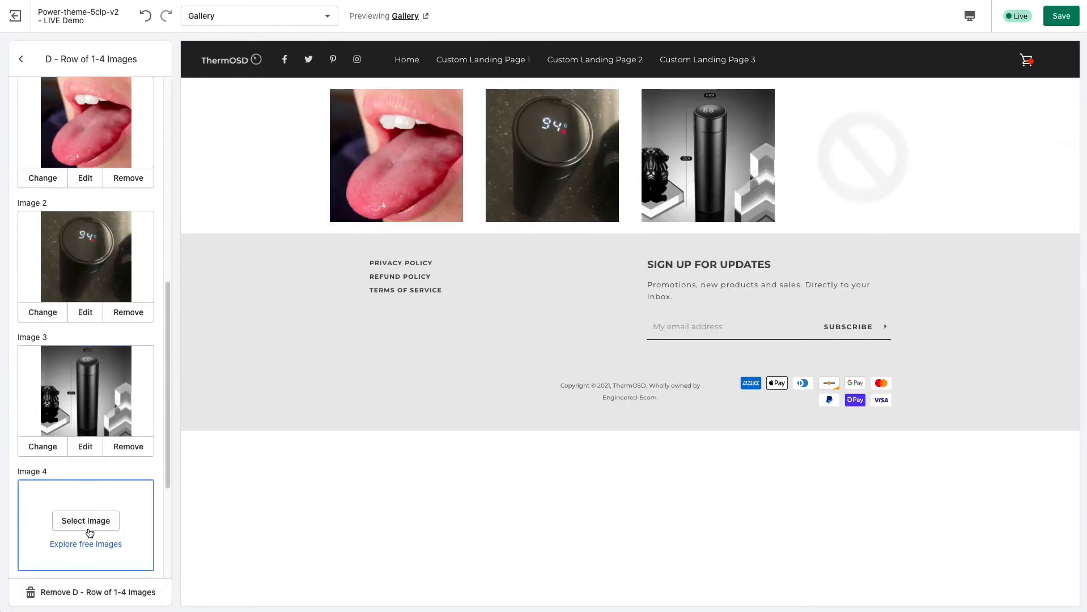
click(88, 525)
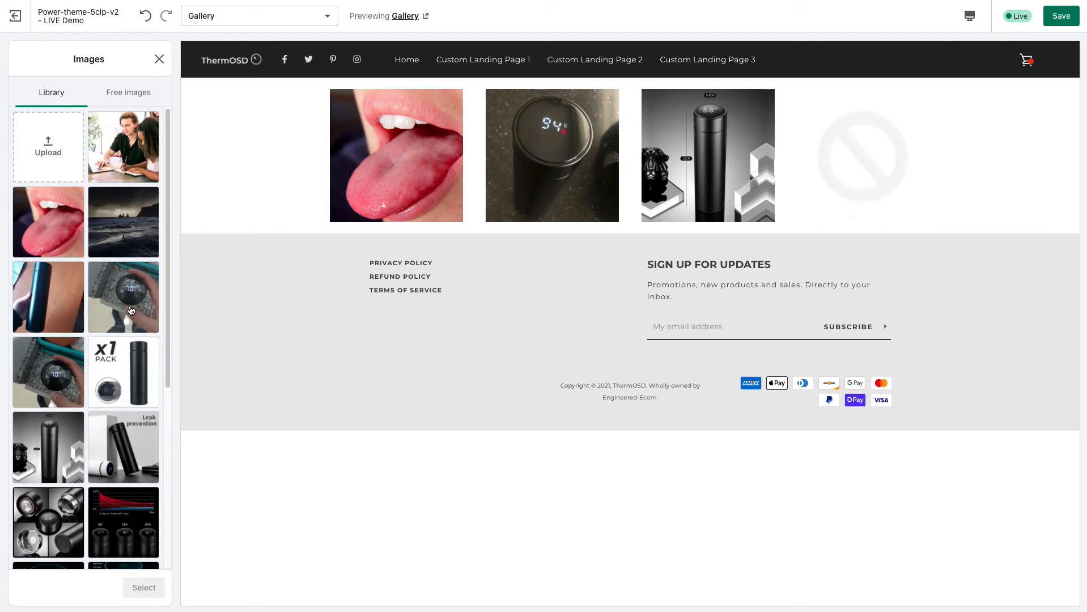
click(124, 372)
click(144, 588)
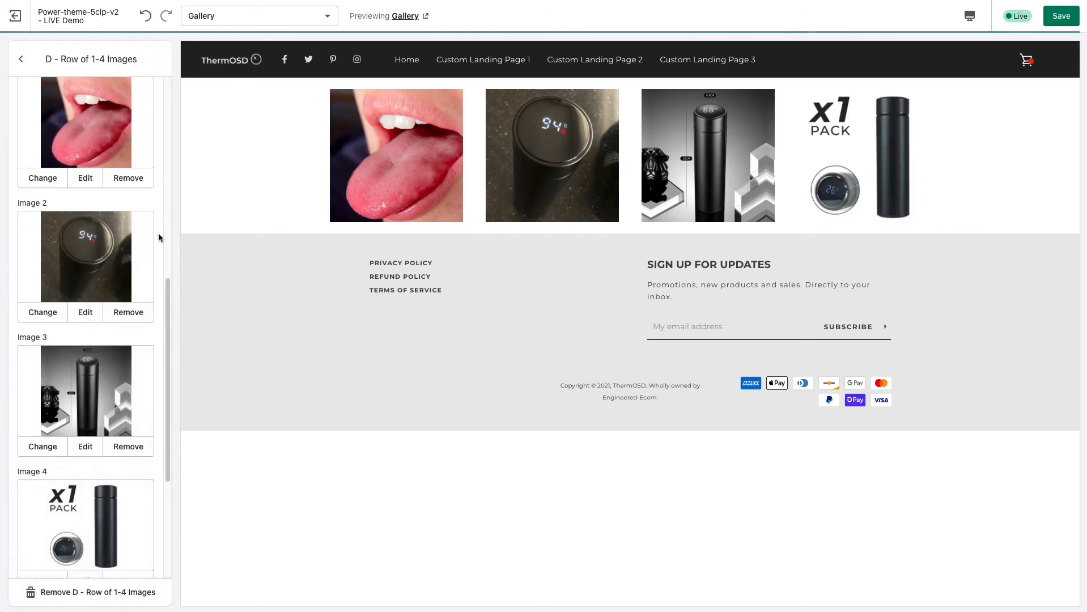
Turn the four-image row's images into cards with shadows and return to the content list.
click(20, 59)
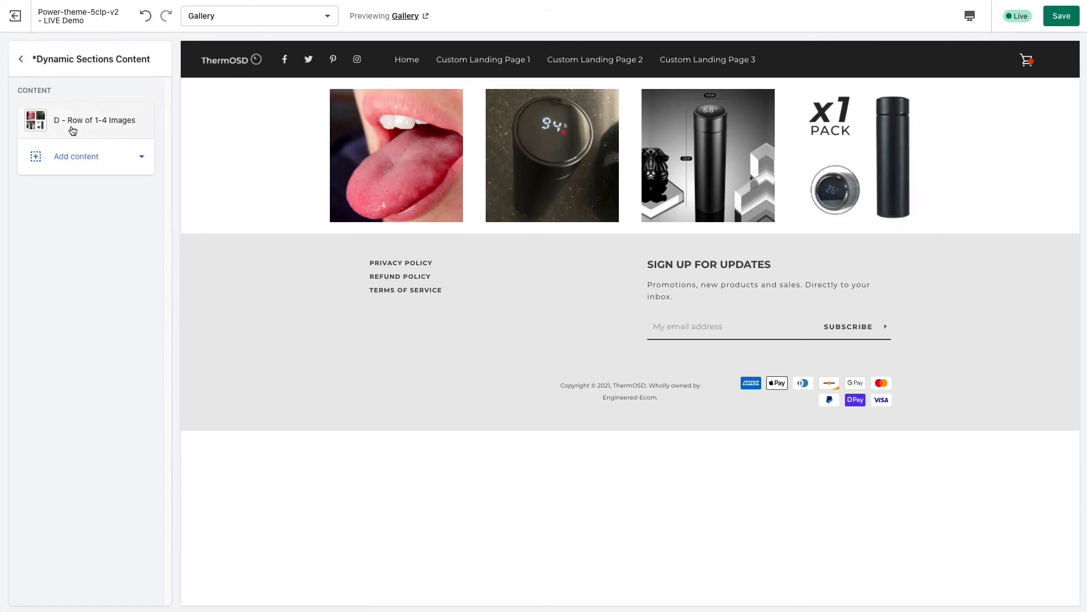
click(73, 131)
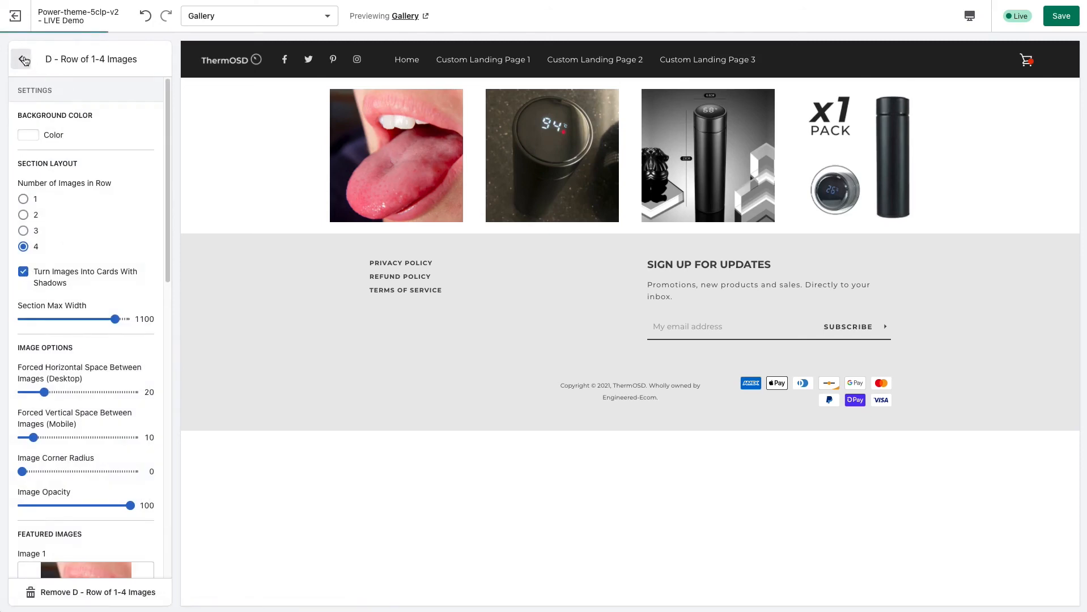
click(23, 59)
Add a second D - Row of 1-4 Images block and assign the four-part bottle collage to its Image 1.
click(76, 157)
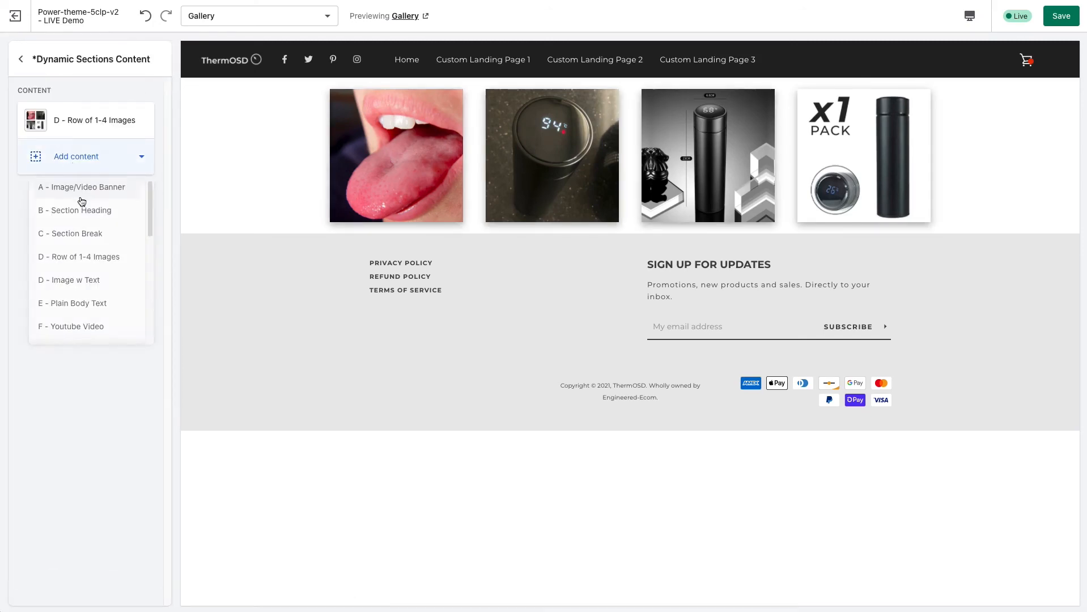
click(114, 263)
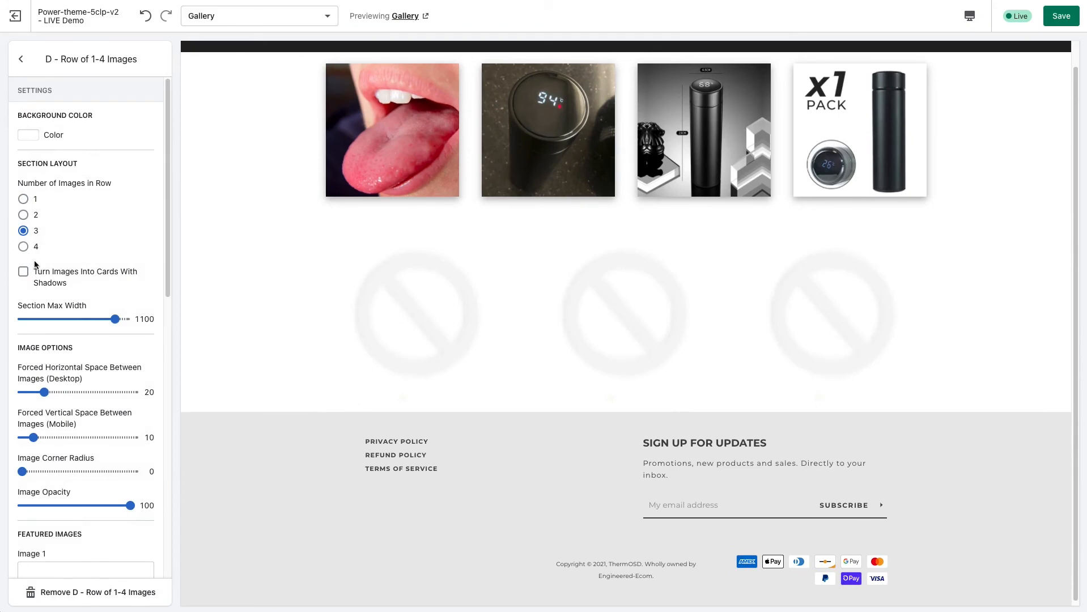
scroll(44, 367, down, 5)
click(81, 363)
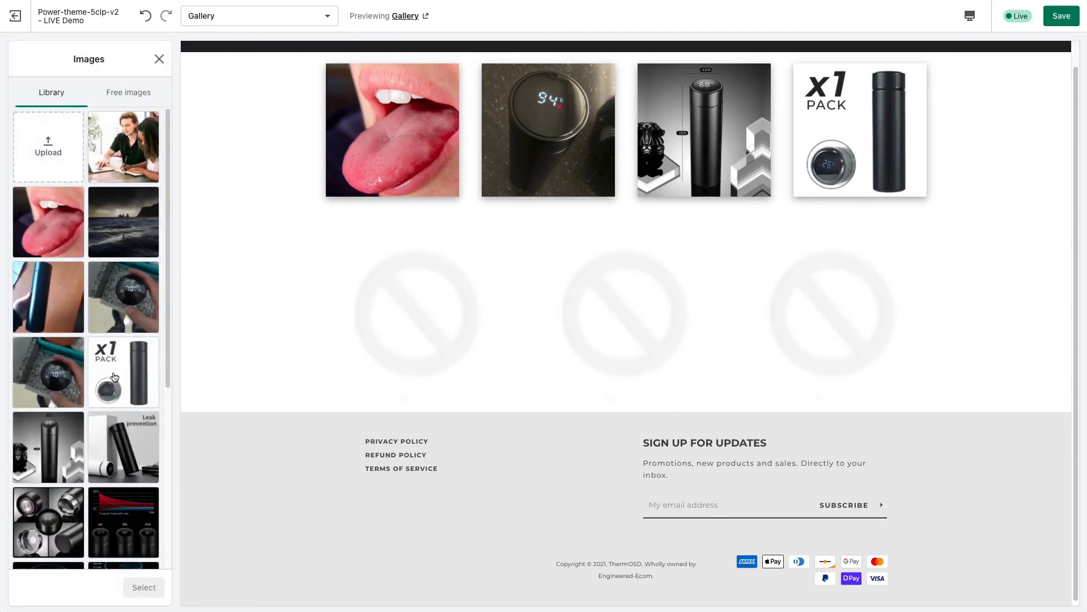
scroll(114, 377, down, 4)
click(48, 385)
click(145, 588)
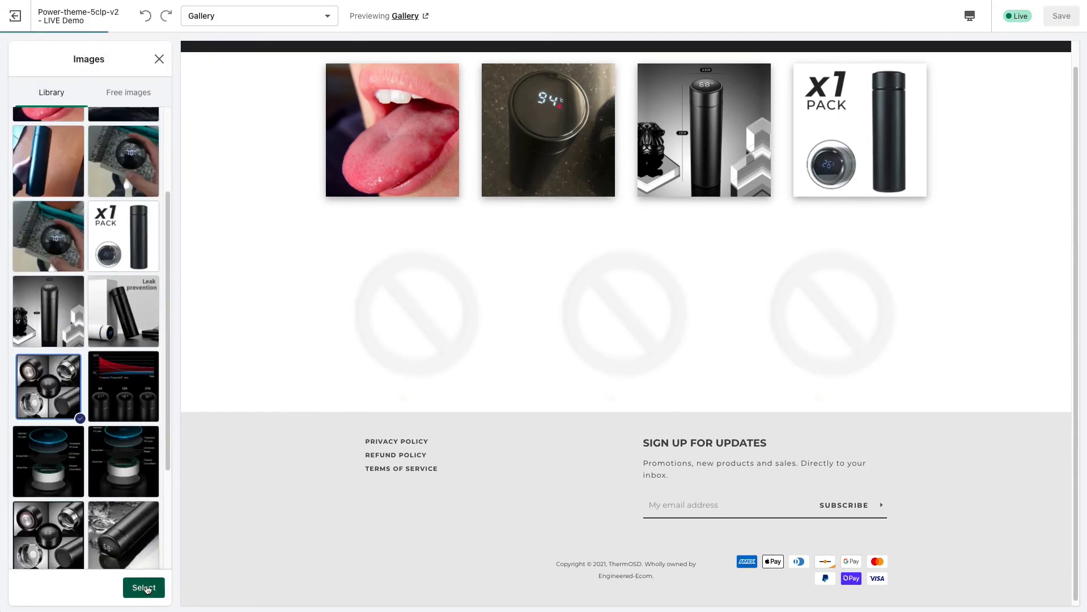
Assign the "Leak prevention" picture to Image 2 and the tilted black bottle close-up showing 68° to Image 3 of the second row.
click(103, 485)
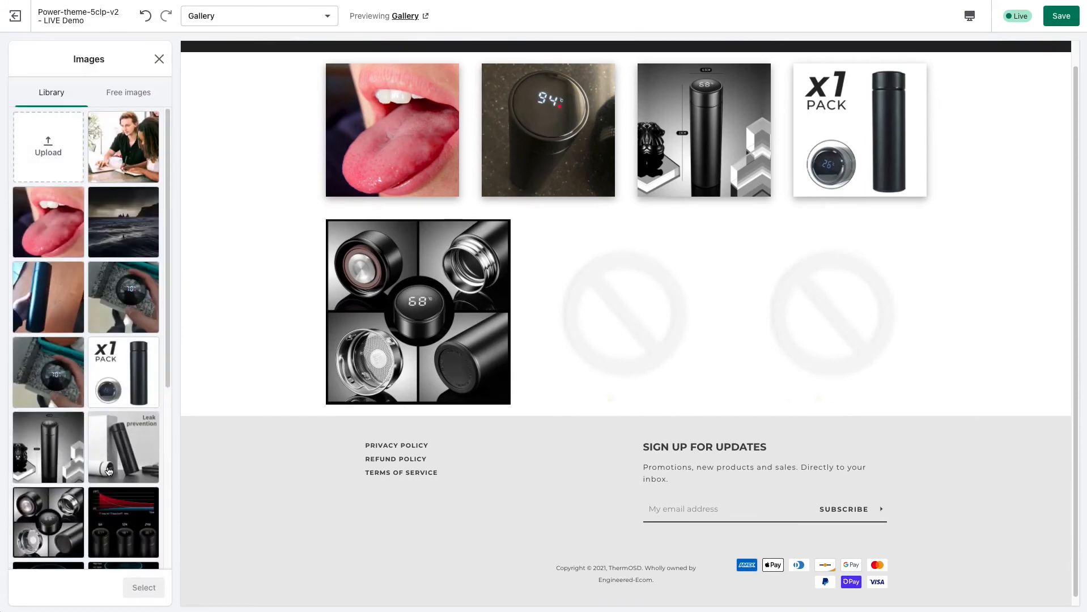
click(109, 471)
click(143, 587)
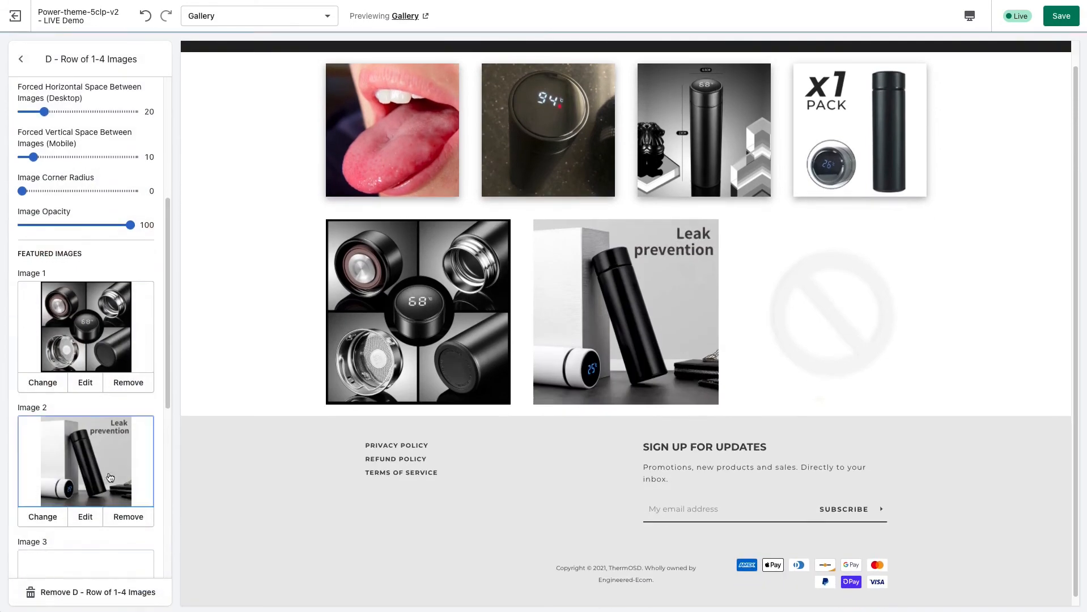
scroll(110, 477, down, 3)
click(93, 460)
scroll(94, 501, down, 1)
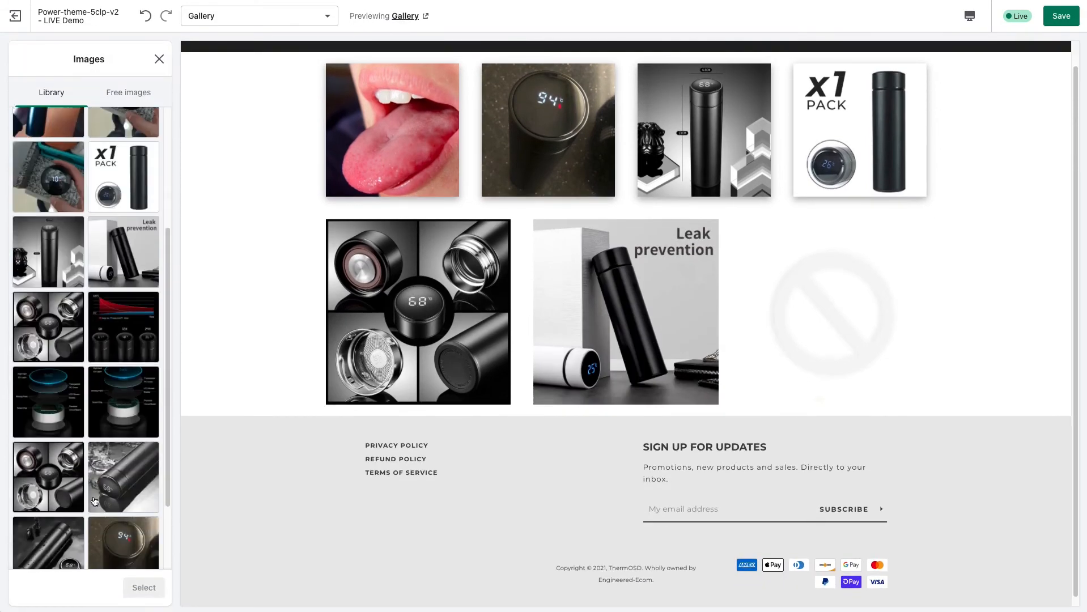
click(95, 501)
click(143, 588)
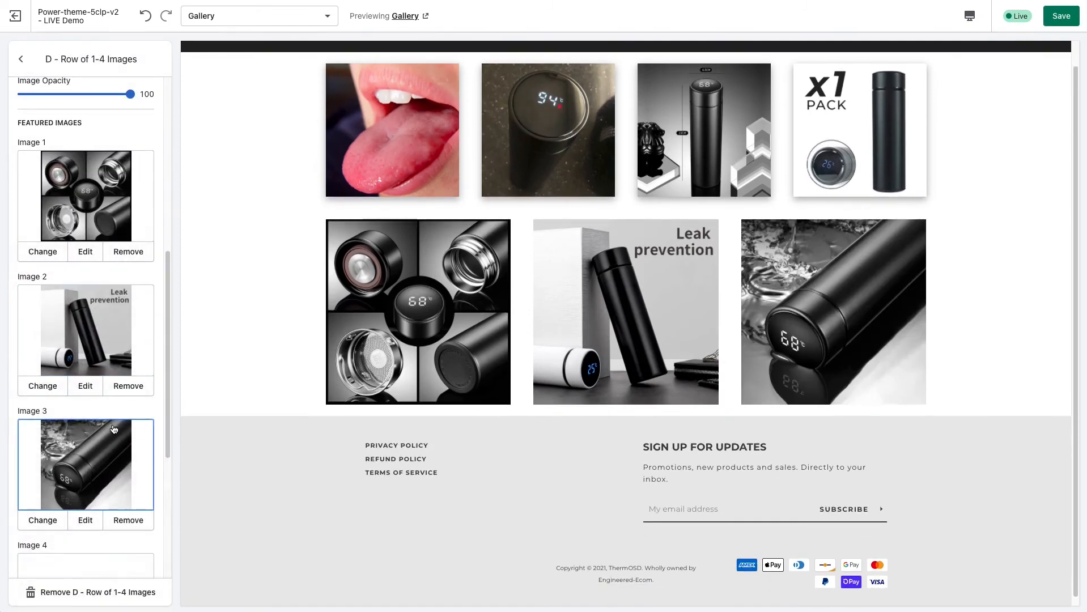
Turn the second row's images into cards with shadows, set its section max width to 820, and return to the content list.
scroll(113, 429, up, 6)
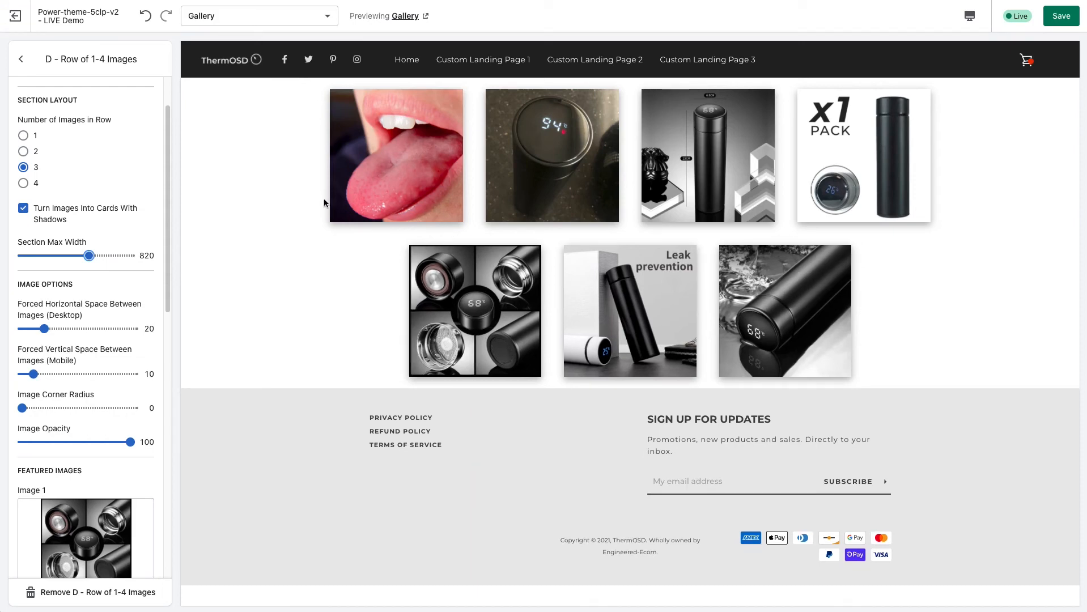
click(21, 60)
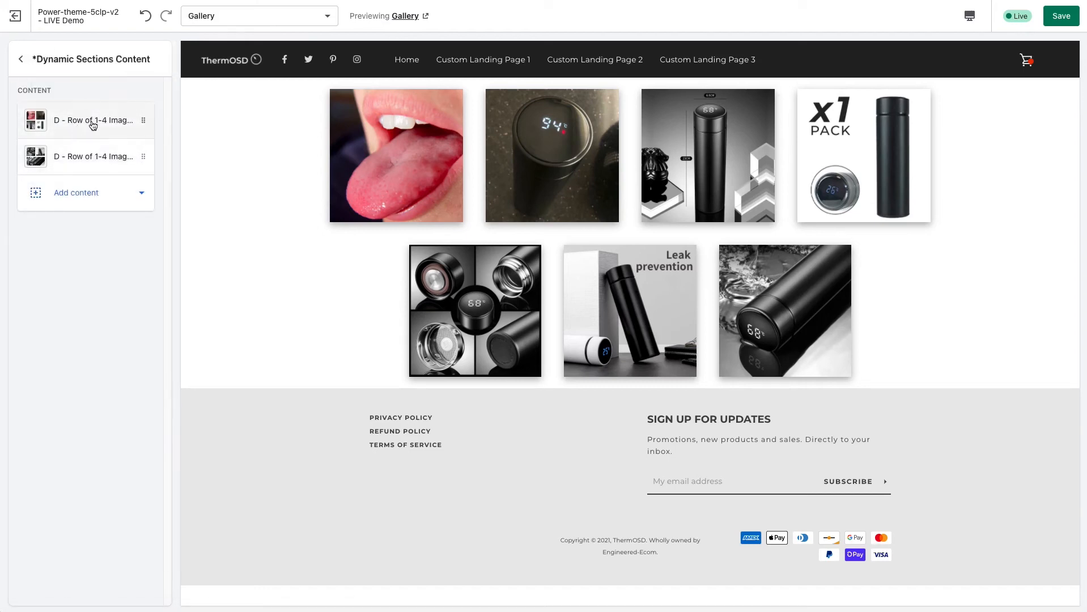
Add a B - Section Heading block and move it above both image rows in the content order.
click(98, 193)
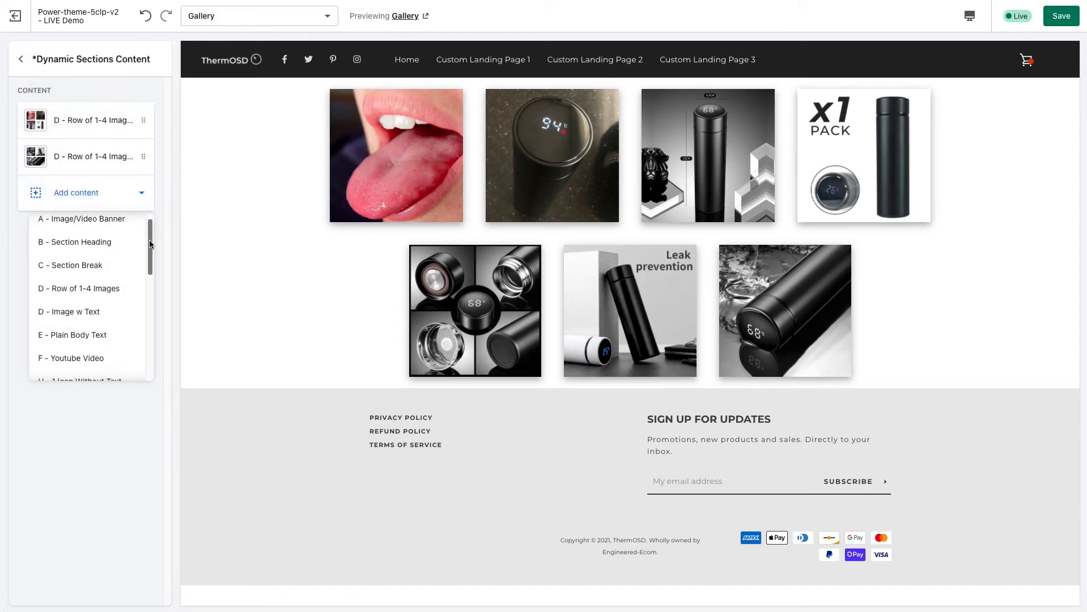
mouse_move(150, 244)
mouse_down()
mouse_move(140, 334)
mouse_move(137, 232)
mouse_up()
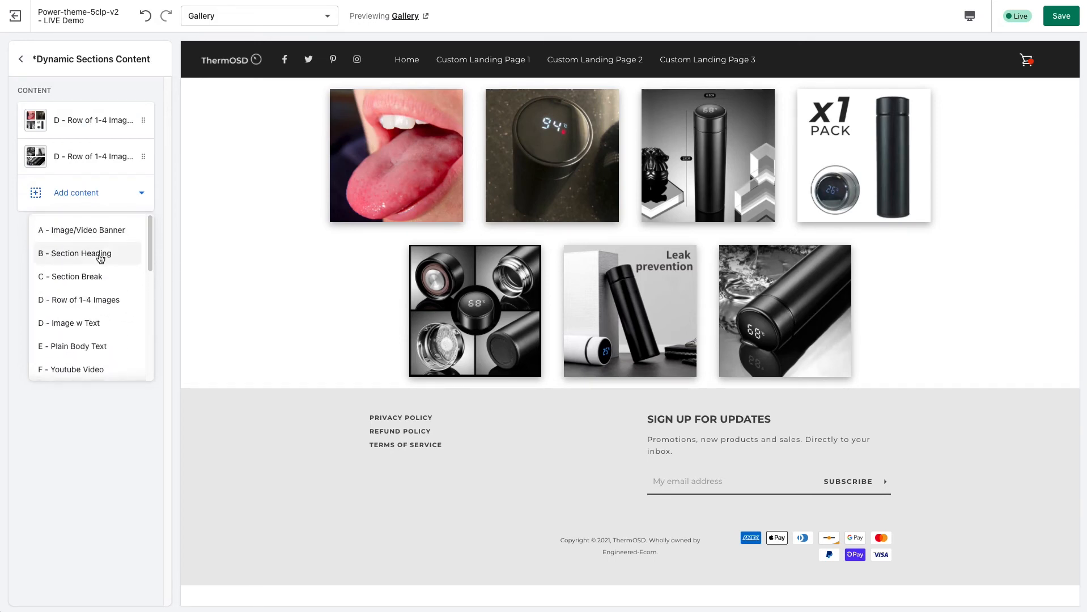
click(91, 255)
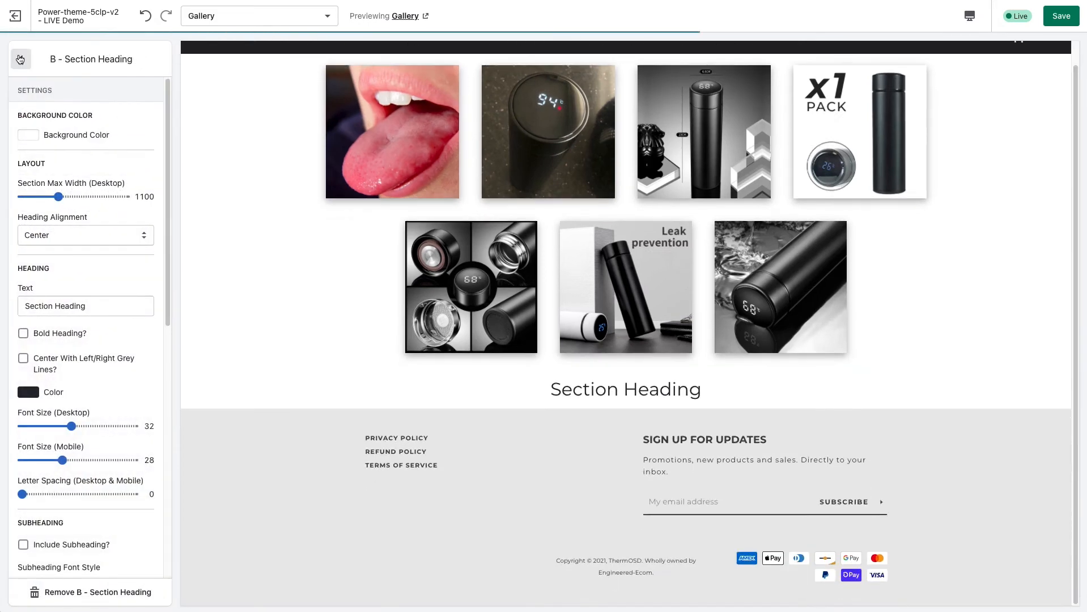
drag(142, 192, 140, 126)
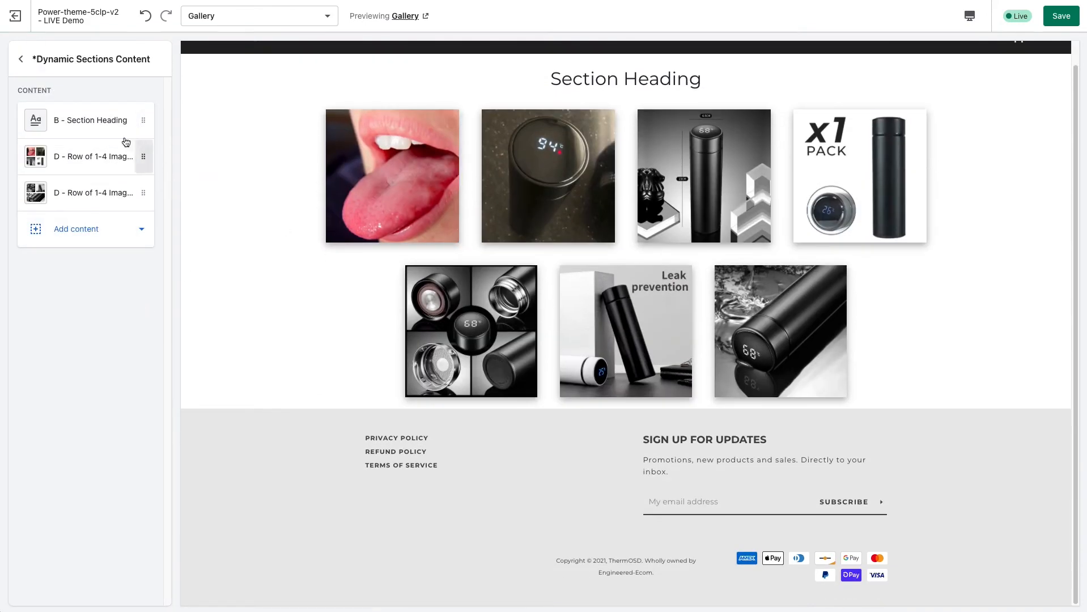
Set the section heading's text to "Gallery" and return to the content list.
click(110, 126)
drag(88, 306, 32, 295)
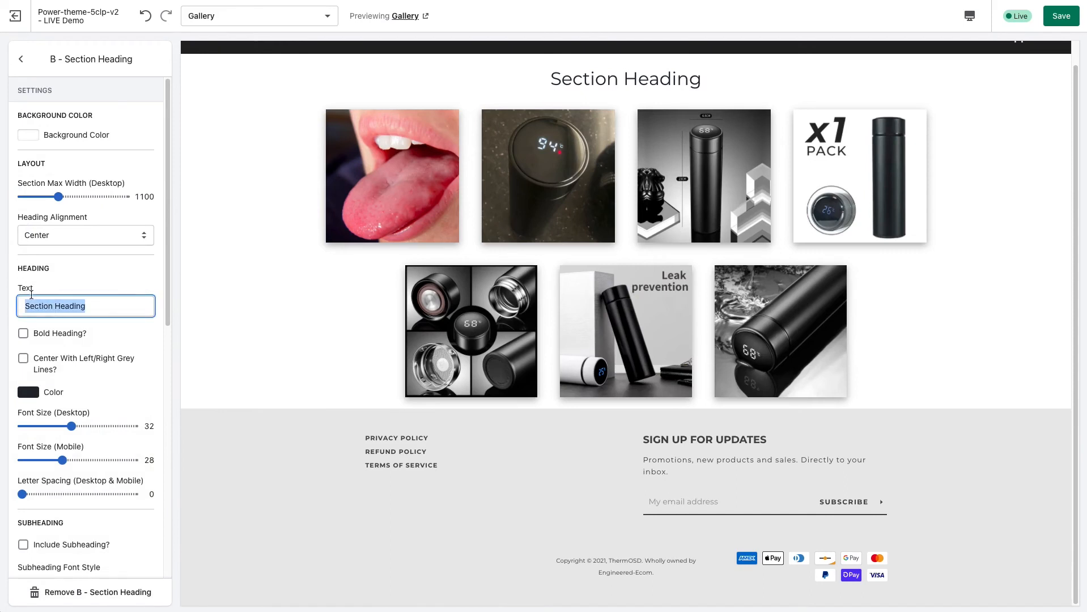
text(Gallery)
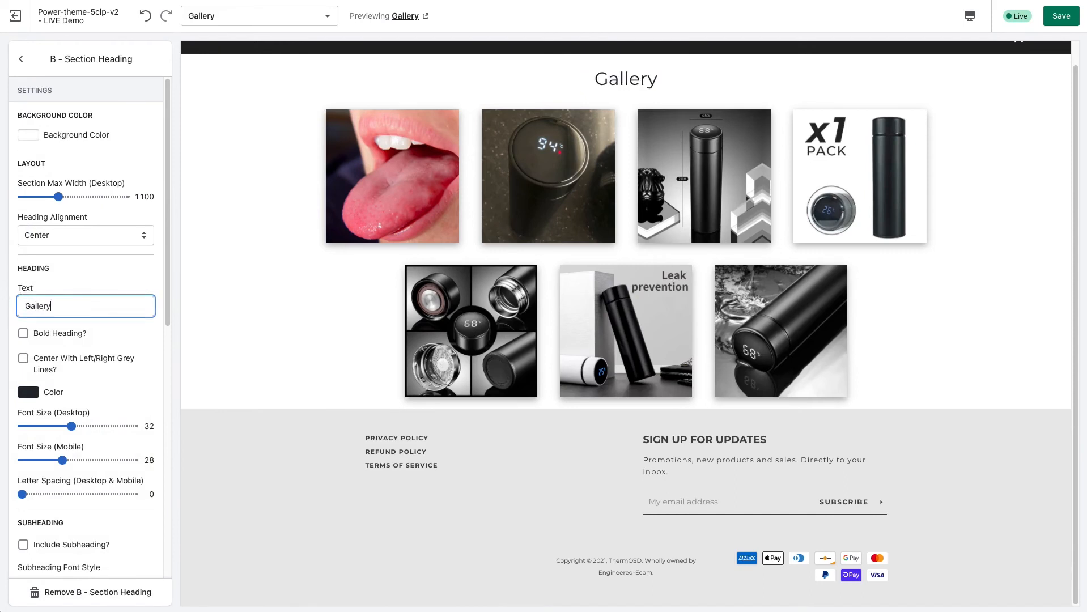
scroll(602, 390, up, 1)
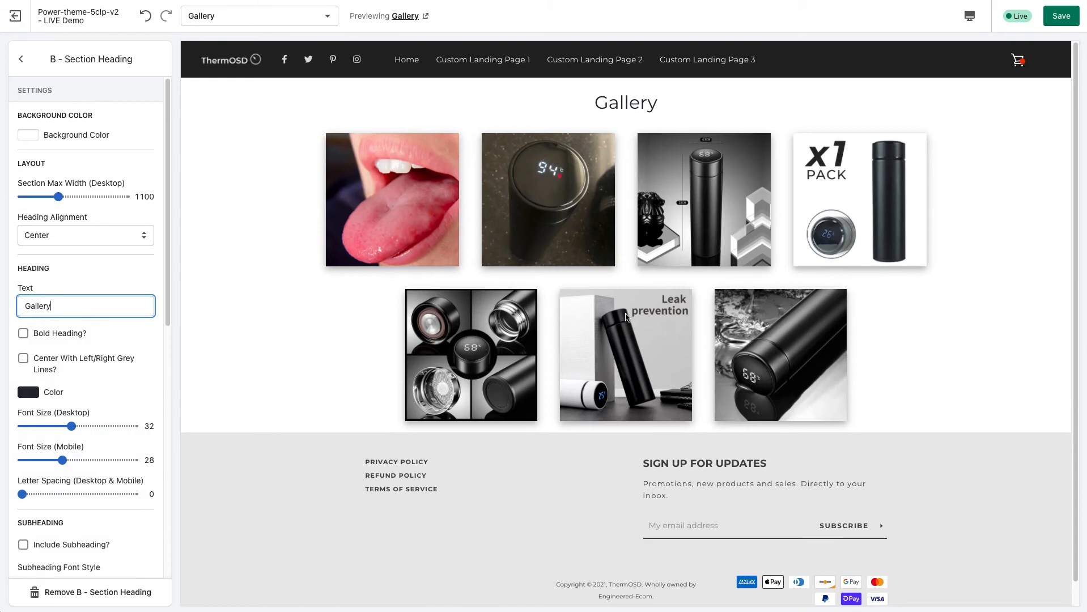
click(20, 59)
scroll(565, 264, down, 1)
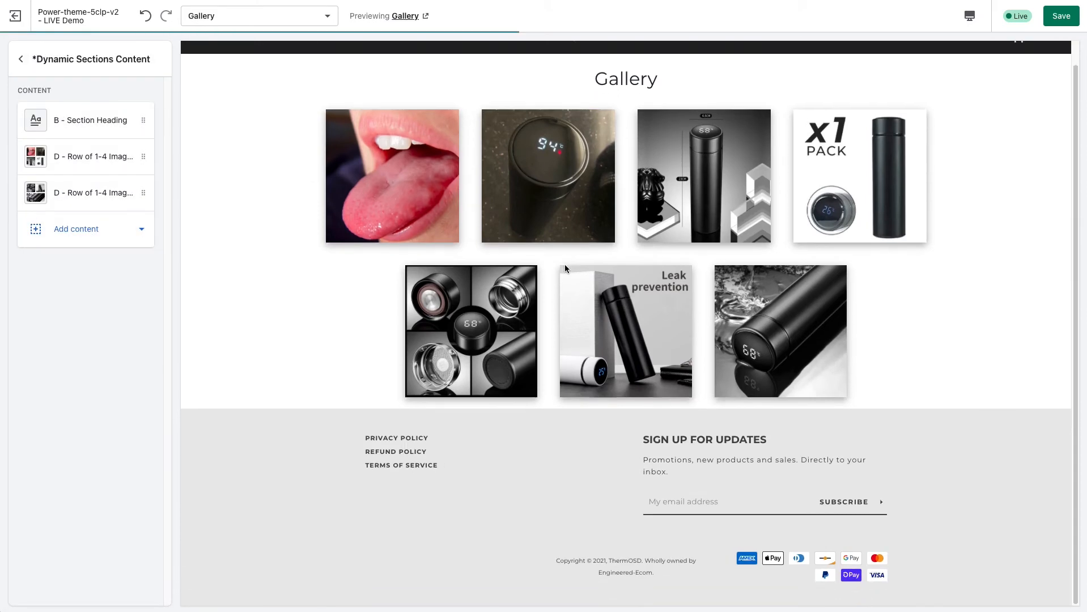
scroll(263, 220, up, 1)
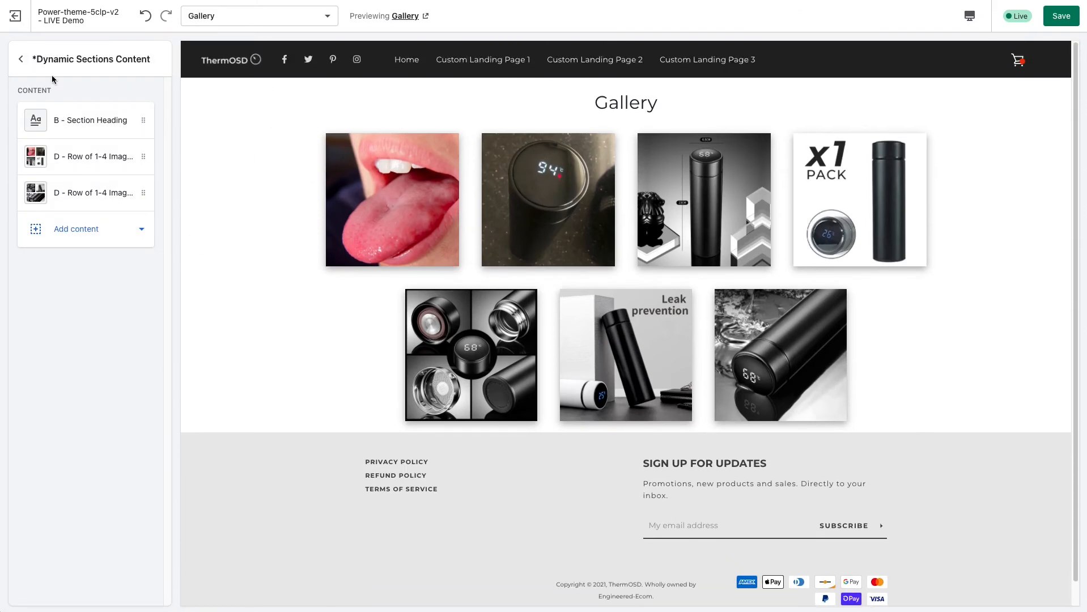
Leave the Gallery page's section content and load the Shipping page in the theme editor.
click(20, 58)
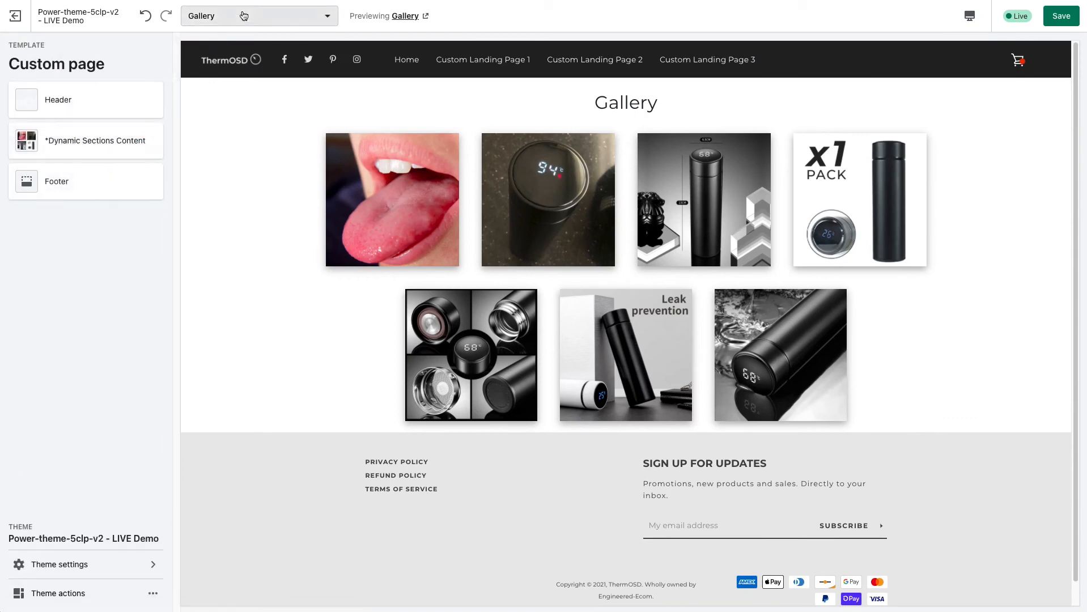
click(242, 17)
click(268, 157)
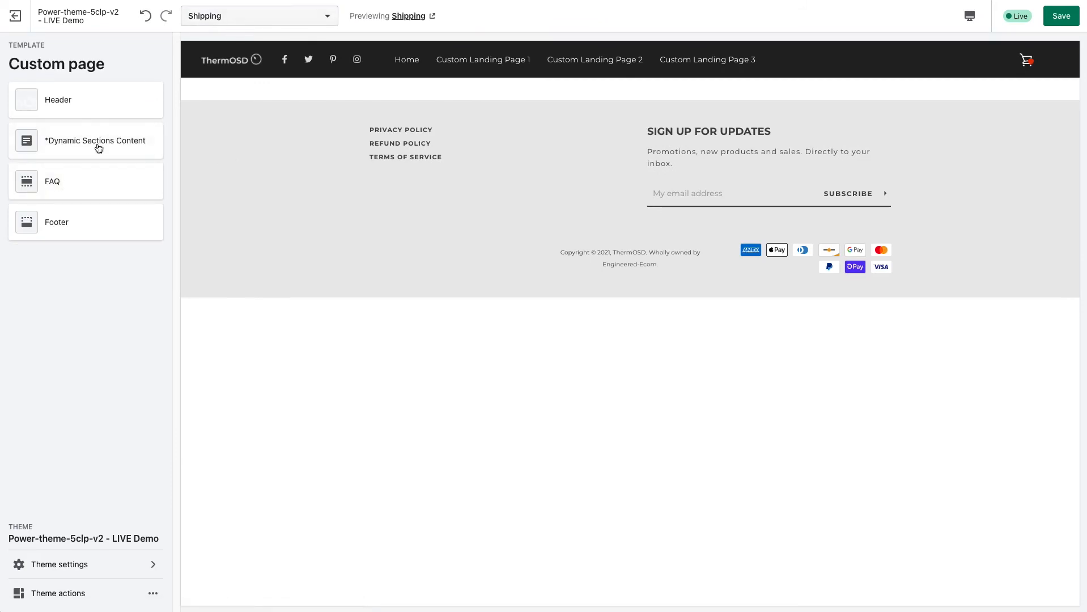
Check the content options offered by the Shipping page's *Dynamic Sections Content section and return to the section list.
click(79, 148)
click(80, 128)
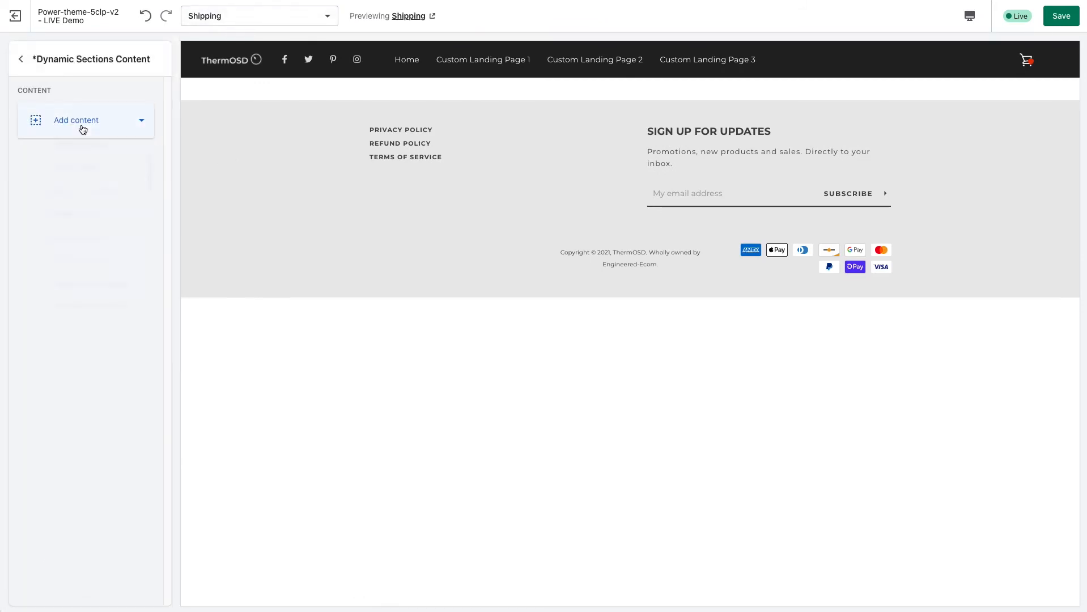
click(20, 60)
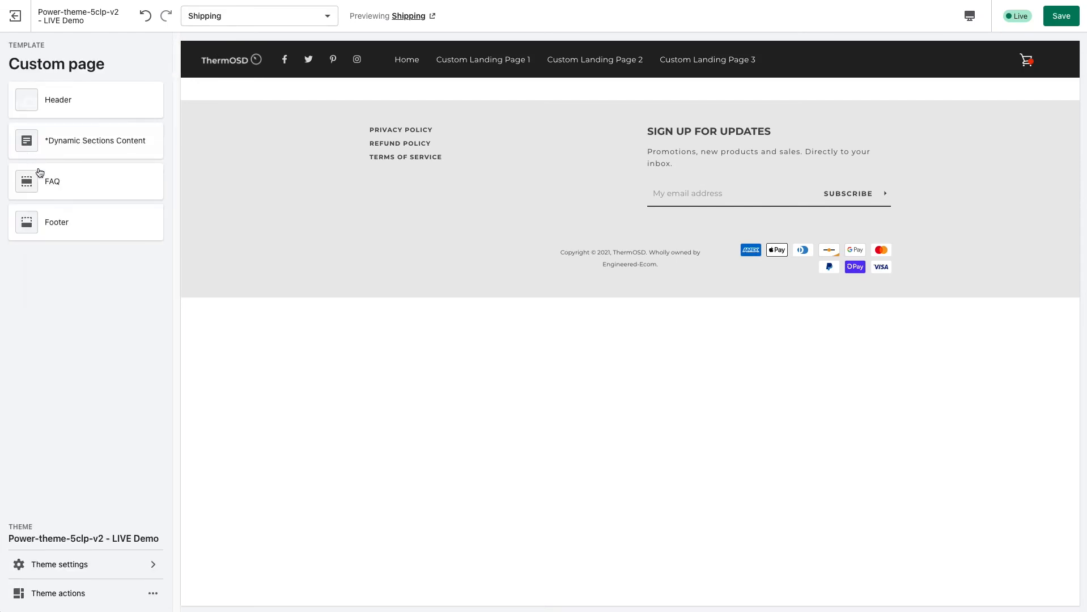
Add two Q and A blocks to the Shipping page's FAQ section and return to the section list.
click(72, 182)
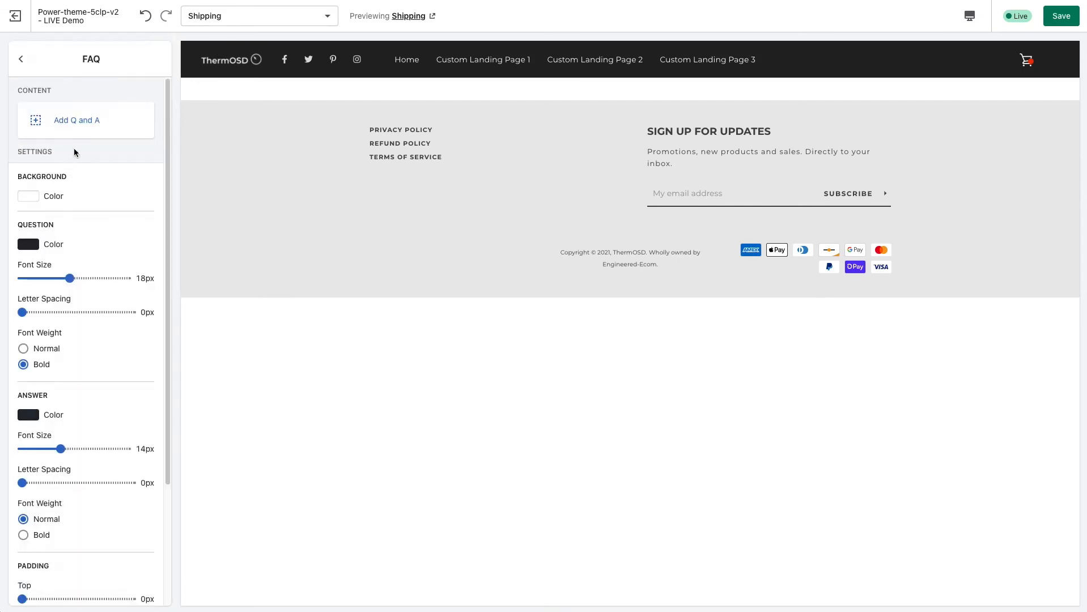
click(63, 116)
click(63, 102)
click(21, 60)
click(75, 153)
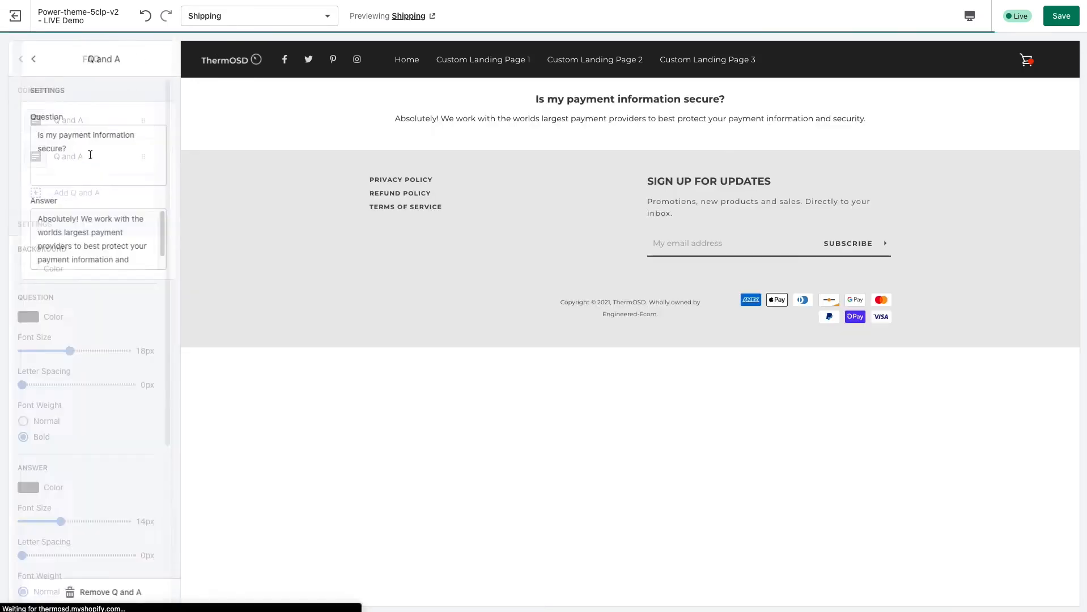
click(21, 60)
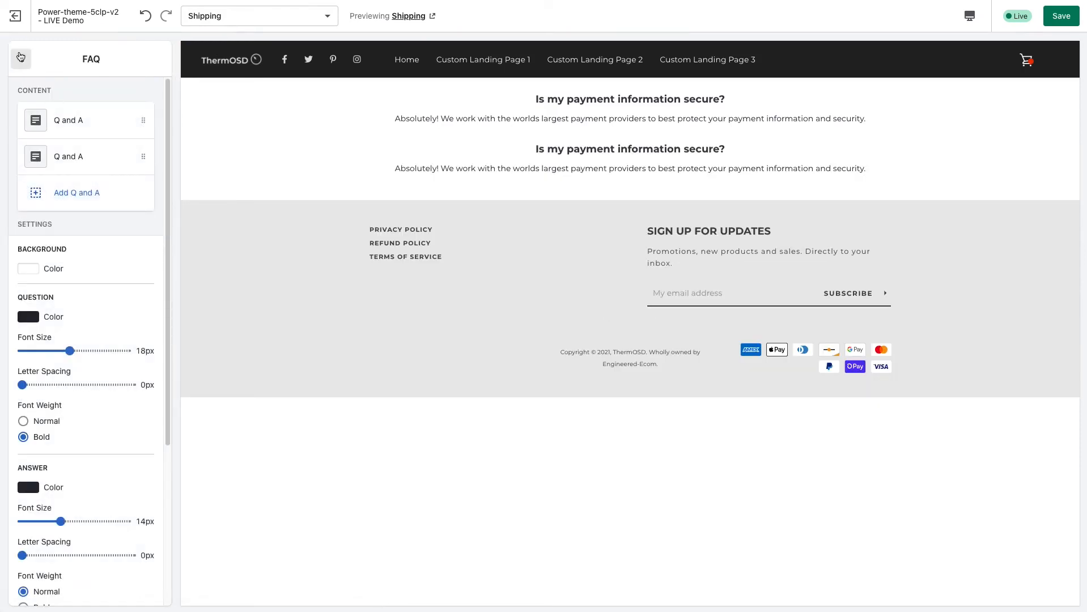
click(21, 59)
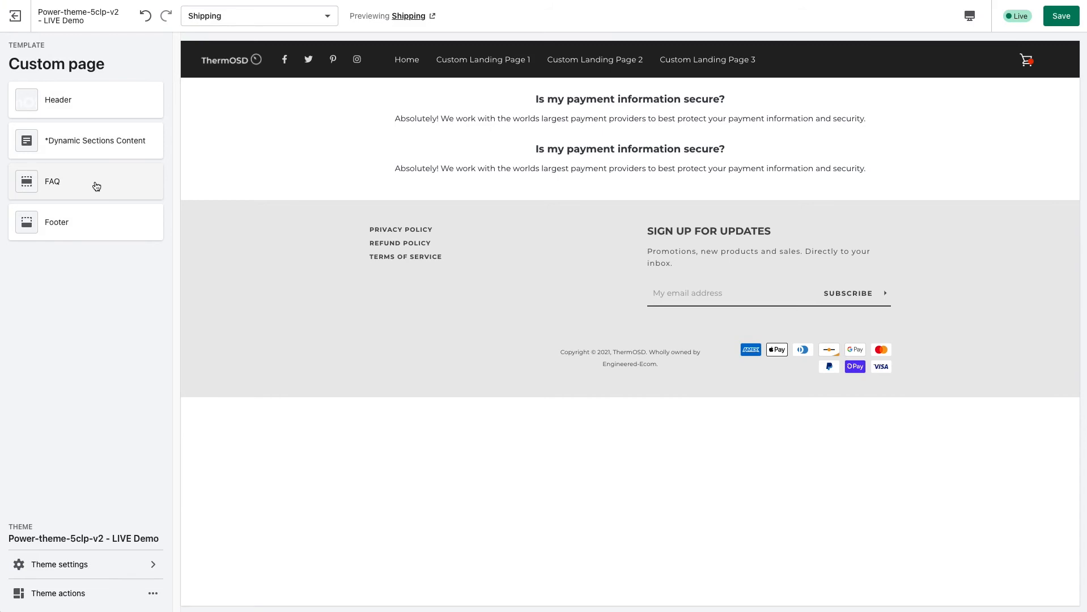
Remove both Q and A blocks from the Shipping page's FAQ section.
click(73, 191)
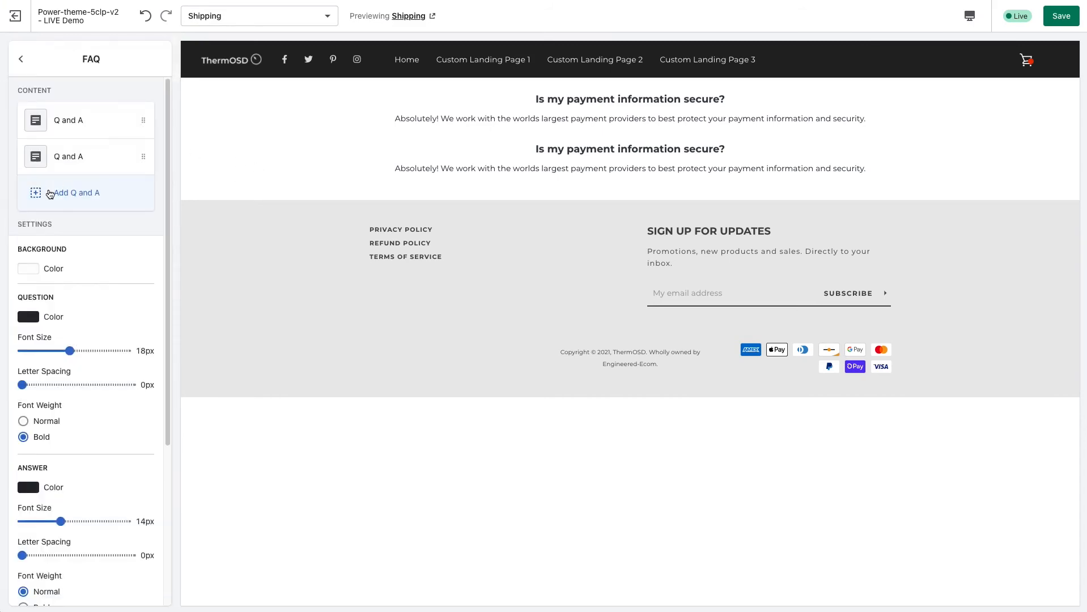
click(73, 157)
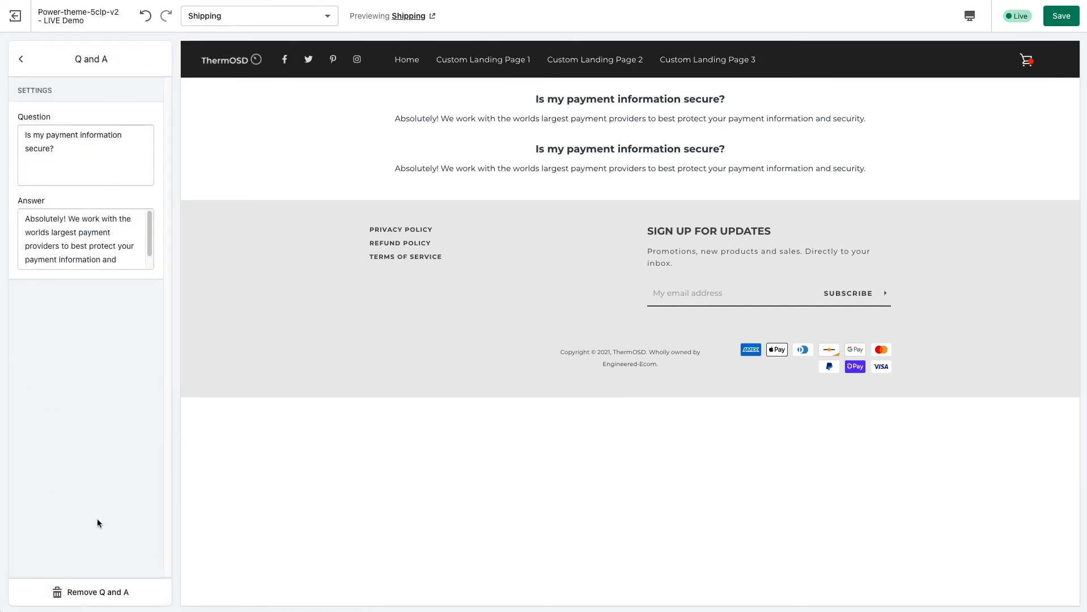
click(85, 592)
click(67, 119)
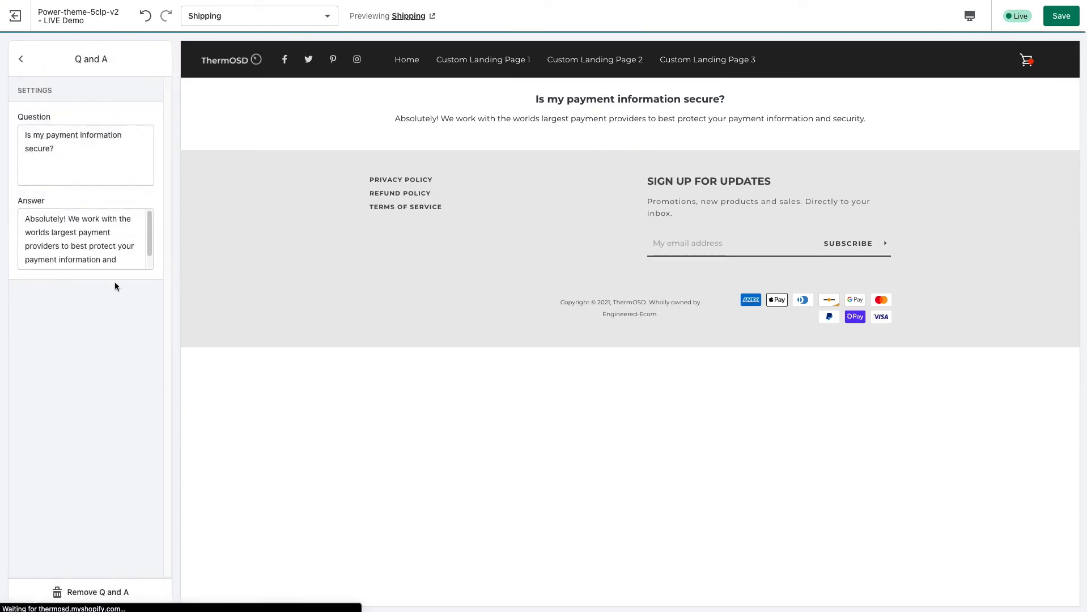
click(69, 593)
click(21, 59)
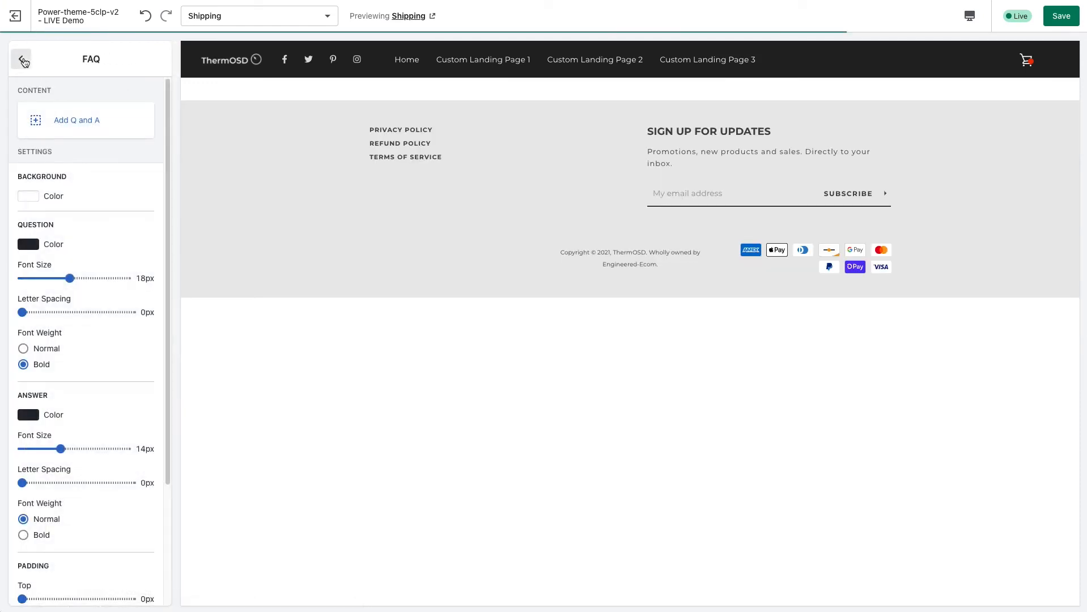
Leave the Shipping page's sections and load the Track Your Order page in the theme editor.
click(23, 59)
click(91, 140)
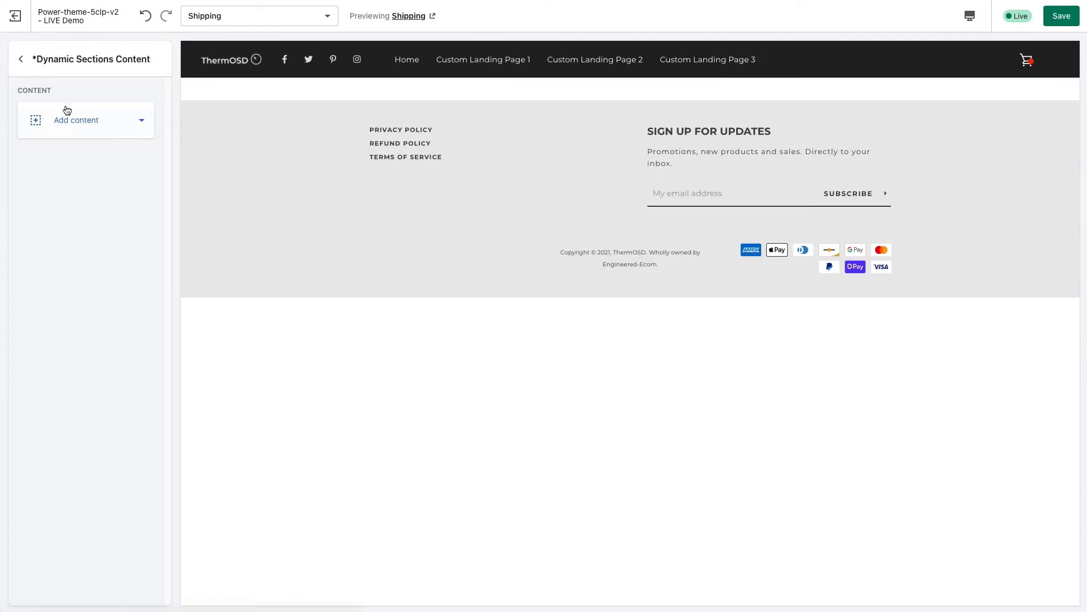
click(20, 59)
click(263, 17)
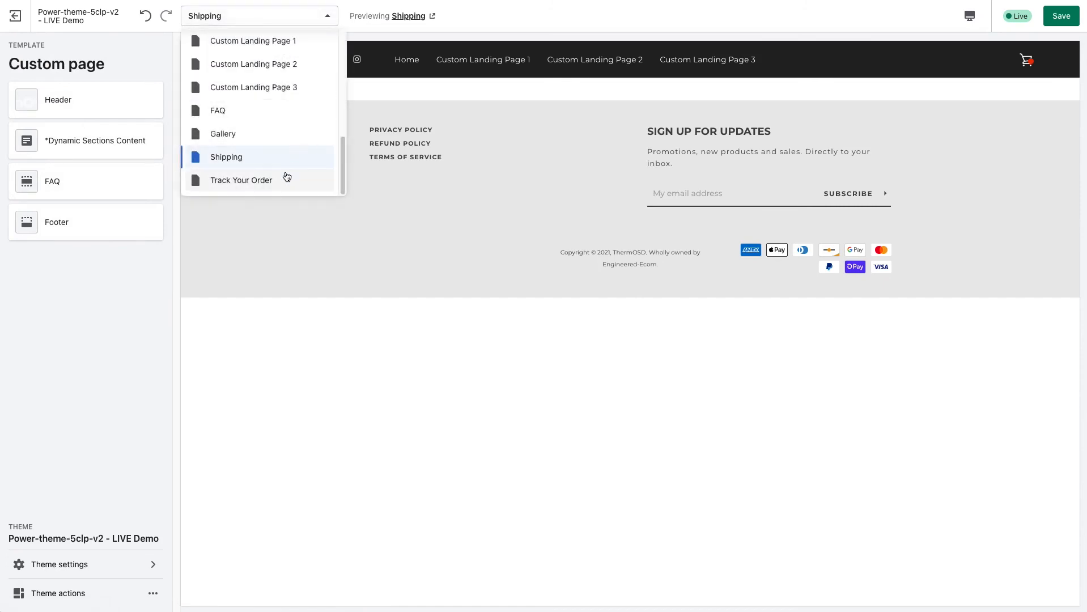
click(237, 181)
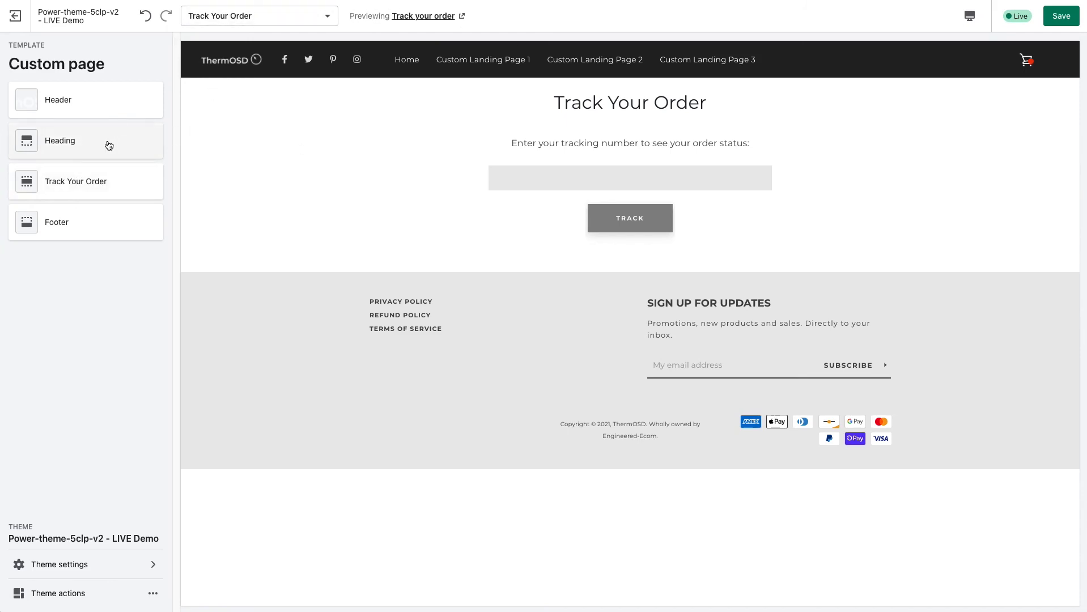
Open the Track Your Order section's settings and set its desktop section max width to 1050 px.
drag(577, 101, 677, 103)
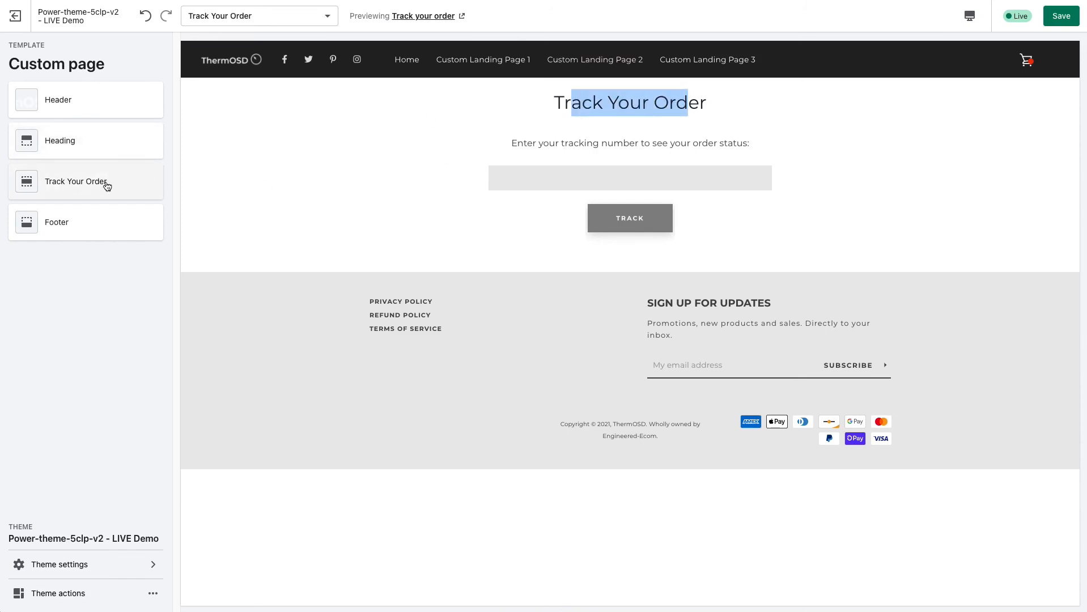
click(190, 185)
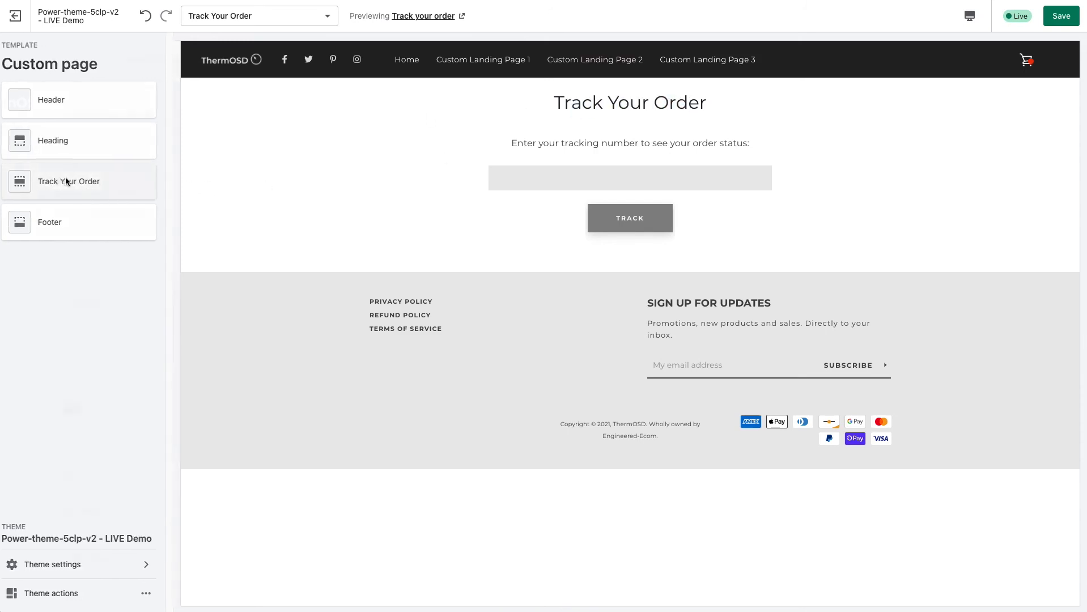
click(67, 181)
mouse_move(167, 261)
mouse_down()
mouse_move(164, 309)
mouse_move(163, 254)
mouse_up()
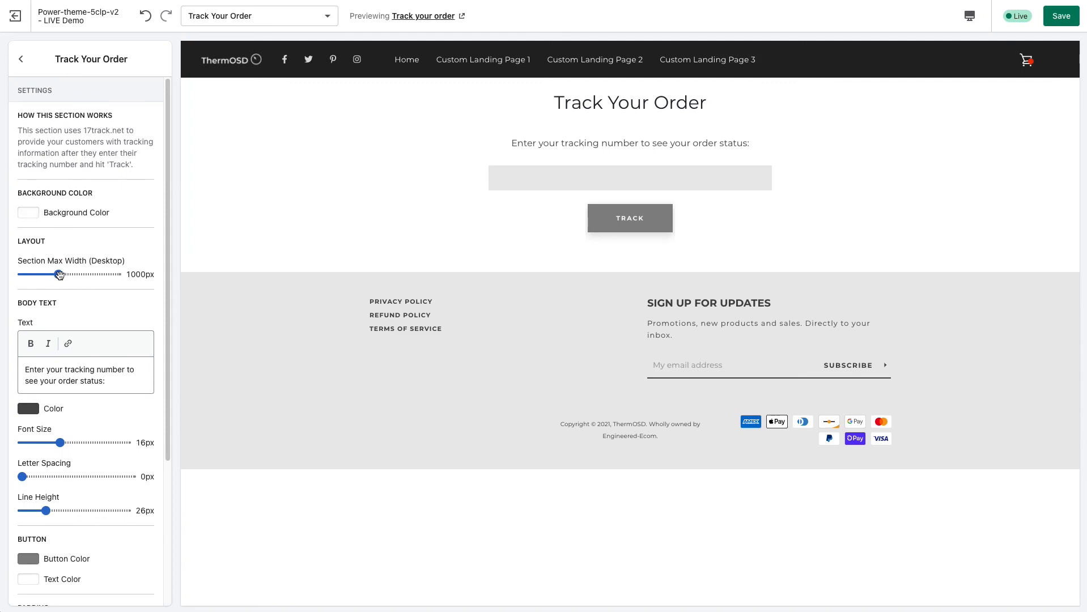
drag(59, 274, 63, 275)
Review the Track Your Order section's body text, button, padding and animation settings, and check the tracking number field in the preview.
scroll(169, 281, down, 2)
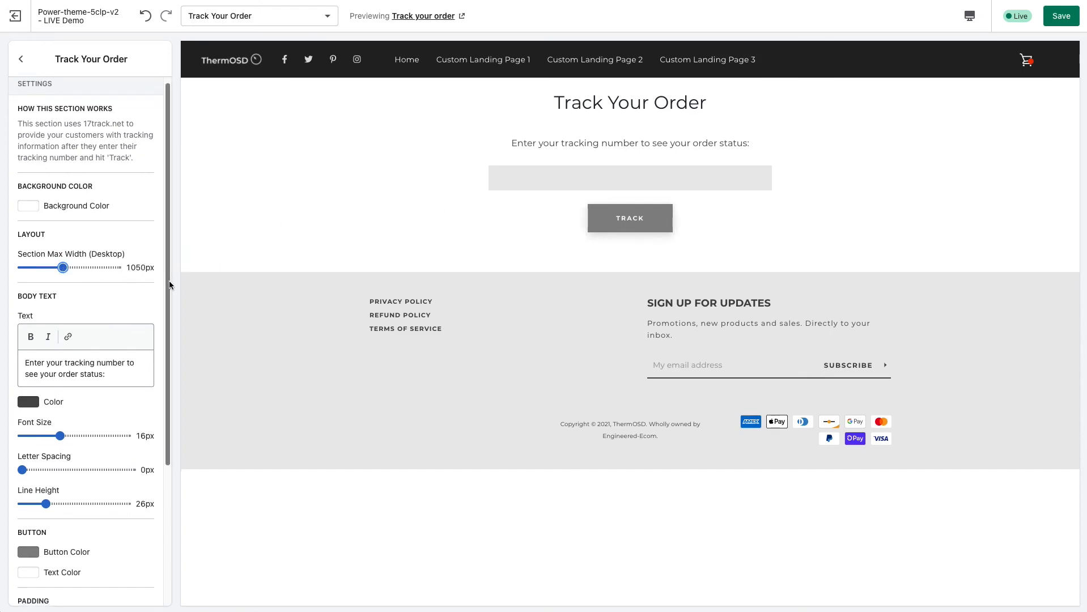
scroll(169, 280, down, 5)
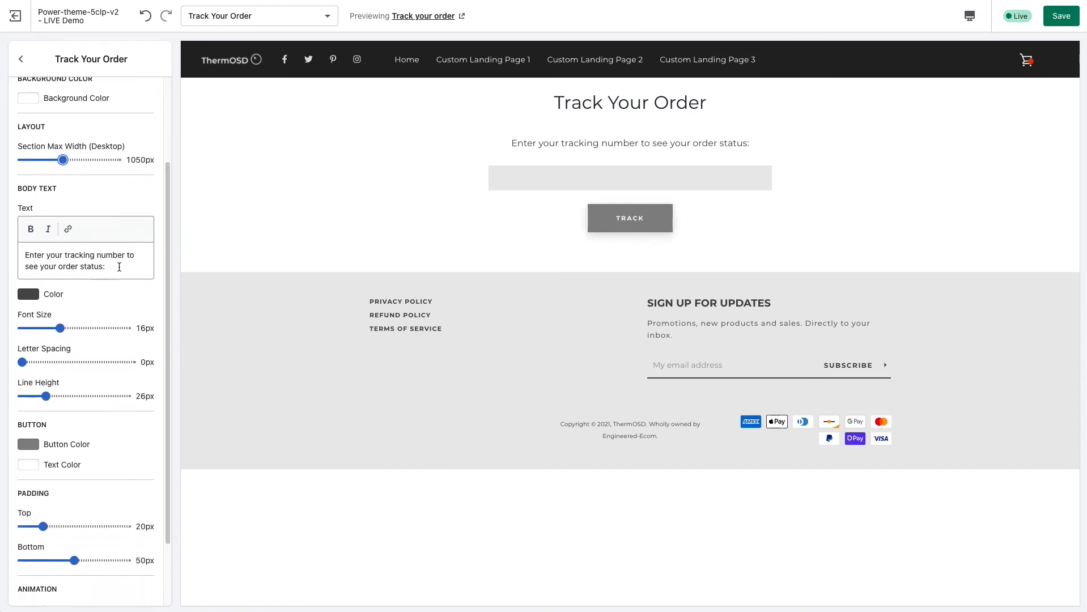
drag(119, 267, 8, 257)
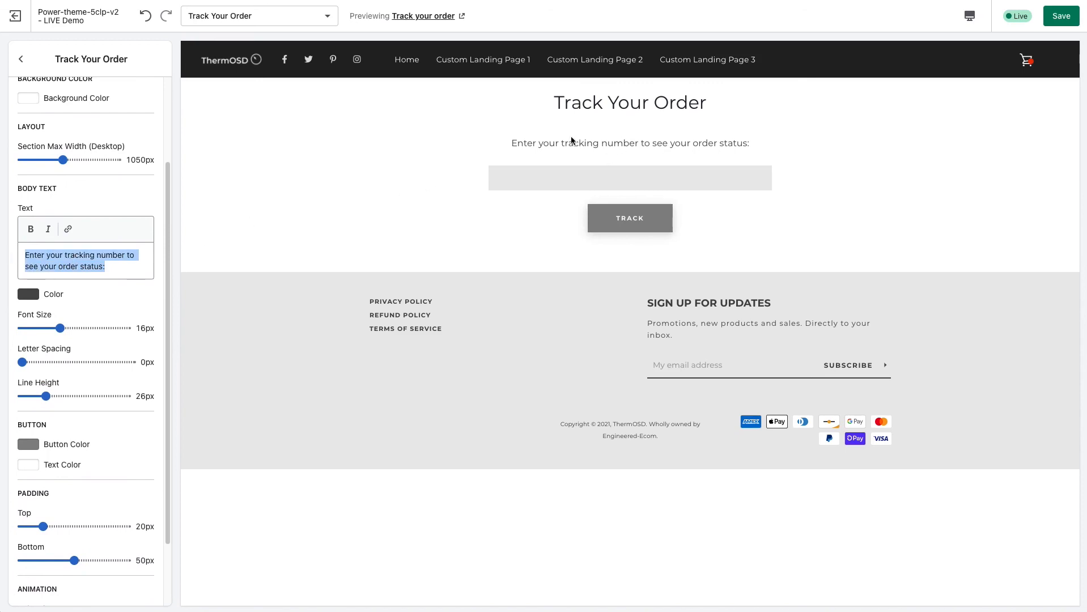
drag(568, 144, 742, 145)
click(741, 145)
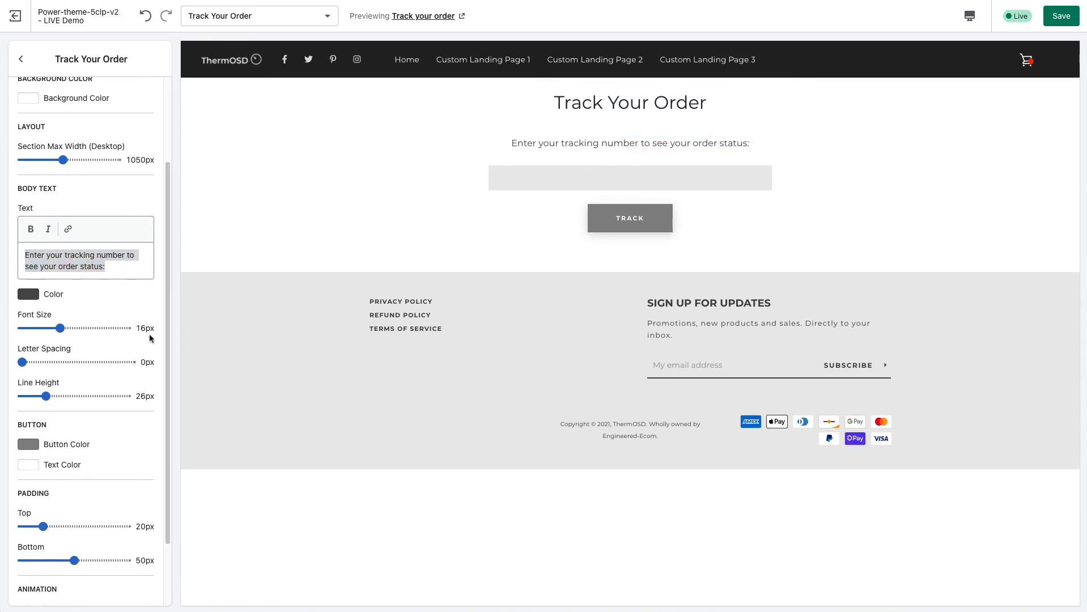
scroll(44, 286, down, 3)
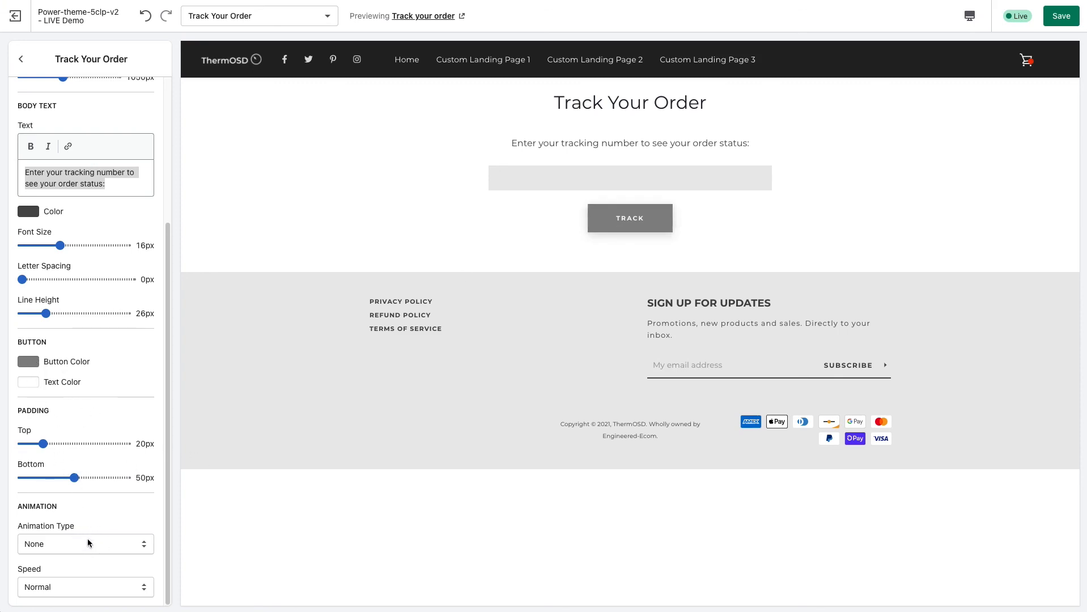
scroll(88, 539, up, 4)
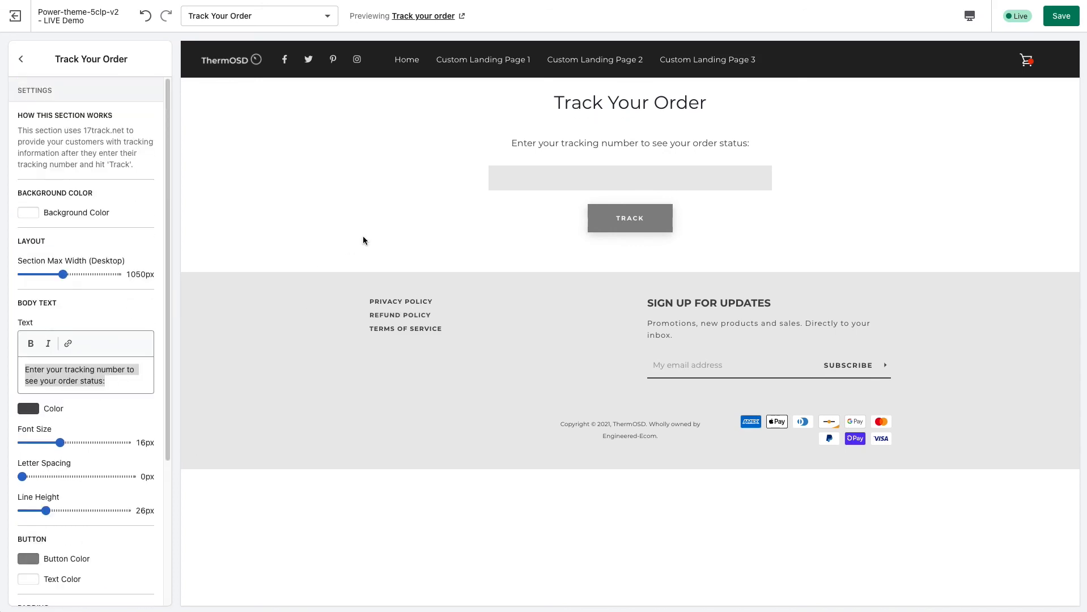
click(533, 177)
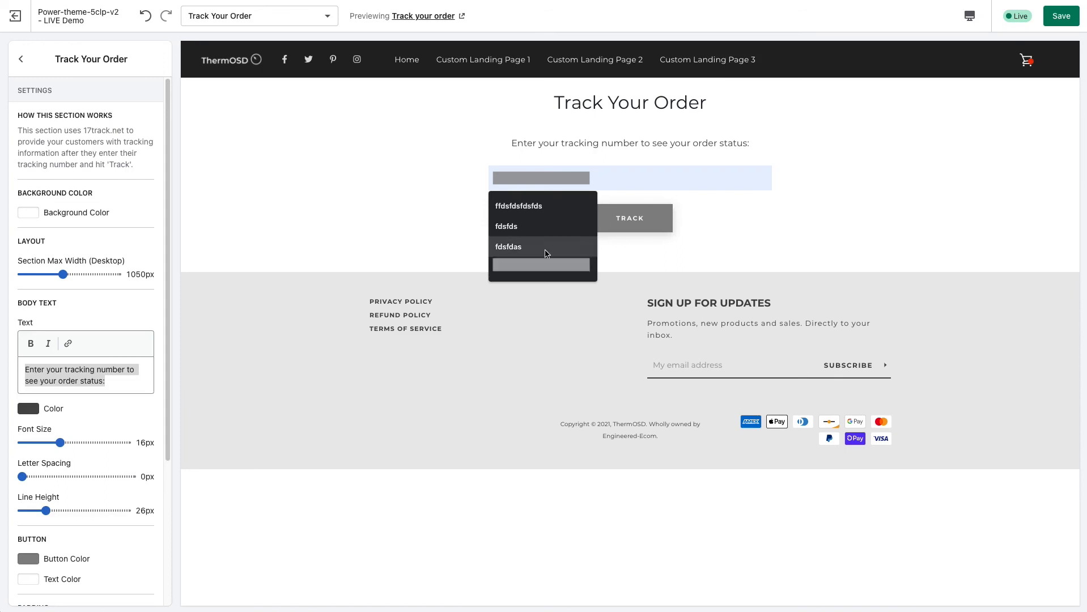
click(471, 182)
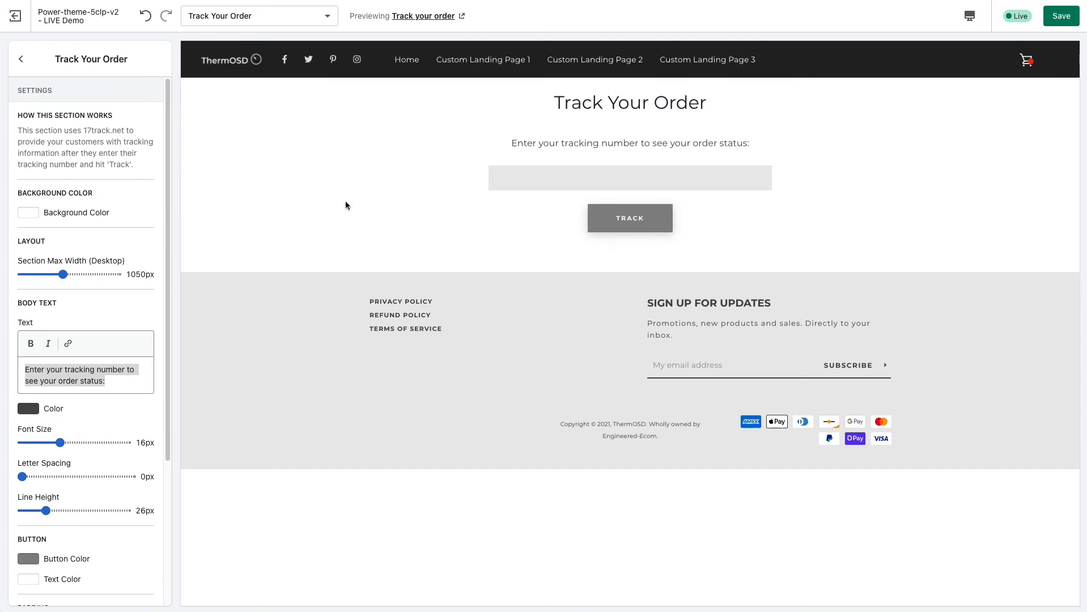
Browse the editor's list of page templates, from the custom pages up to the product pages.
click(286, 18)
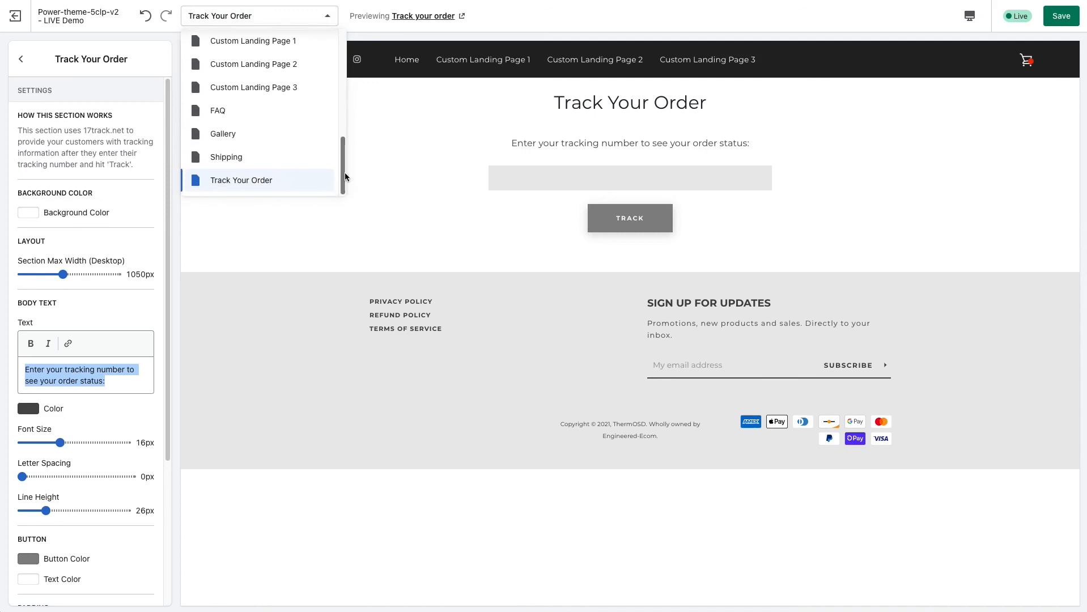
mouse_move(341, 172)
mouse_down()
mouse_move(342, 77)
mouse_move(336, 186)
mouse_up()
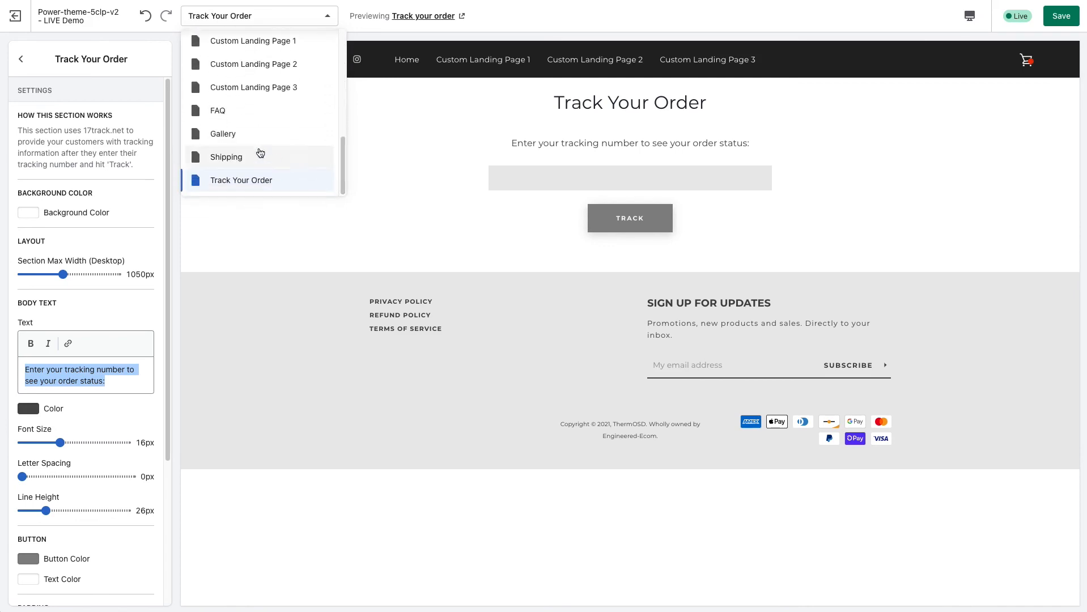
scroll(231, 128, up, 1)
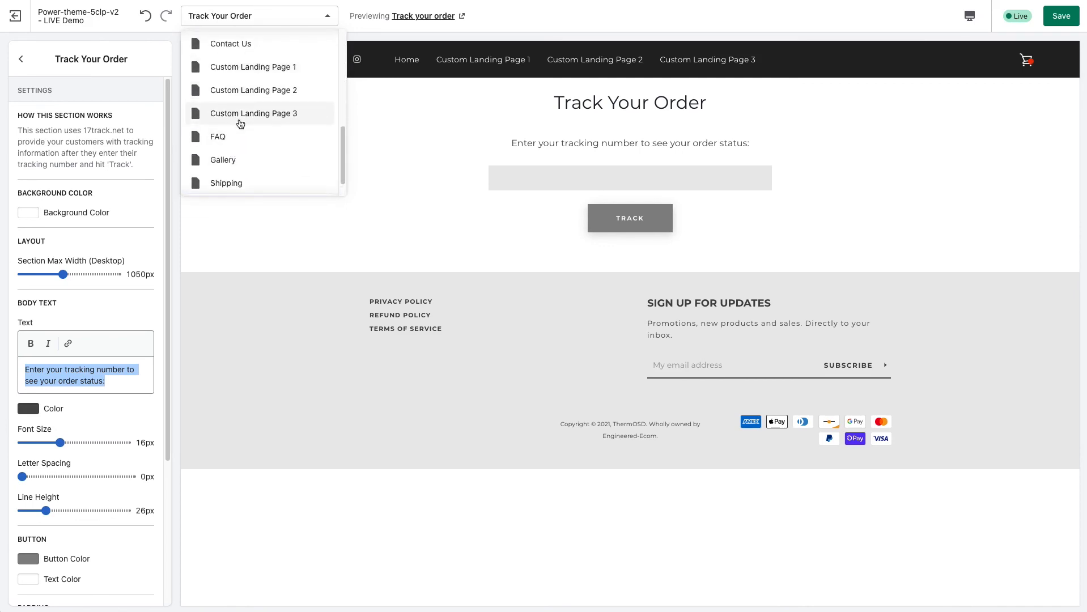
scroll(269, 95, up, 1)
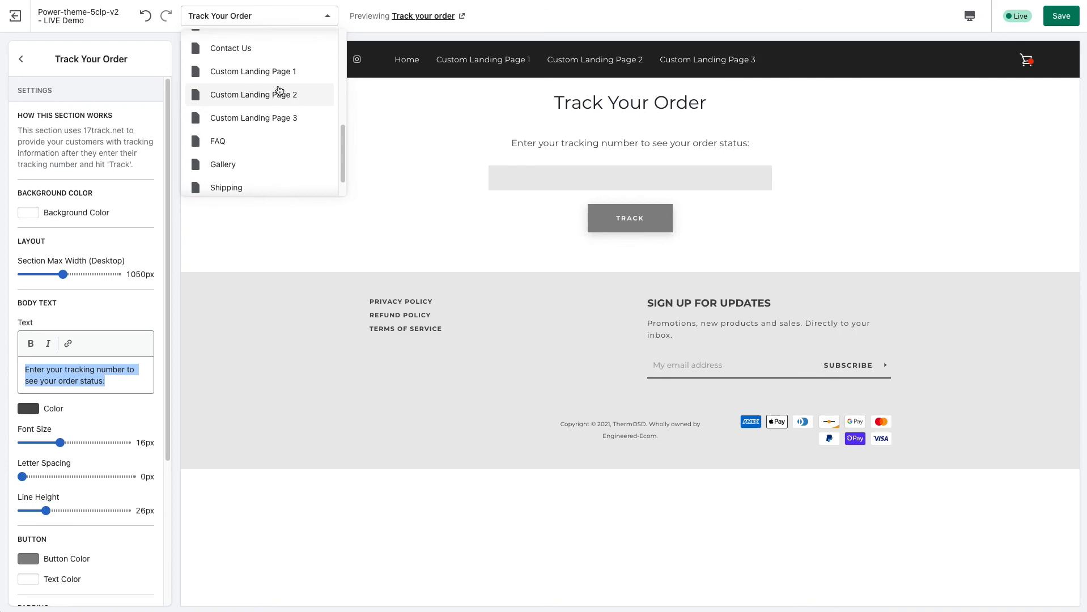
scroll(251, 152, down, 1)
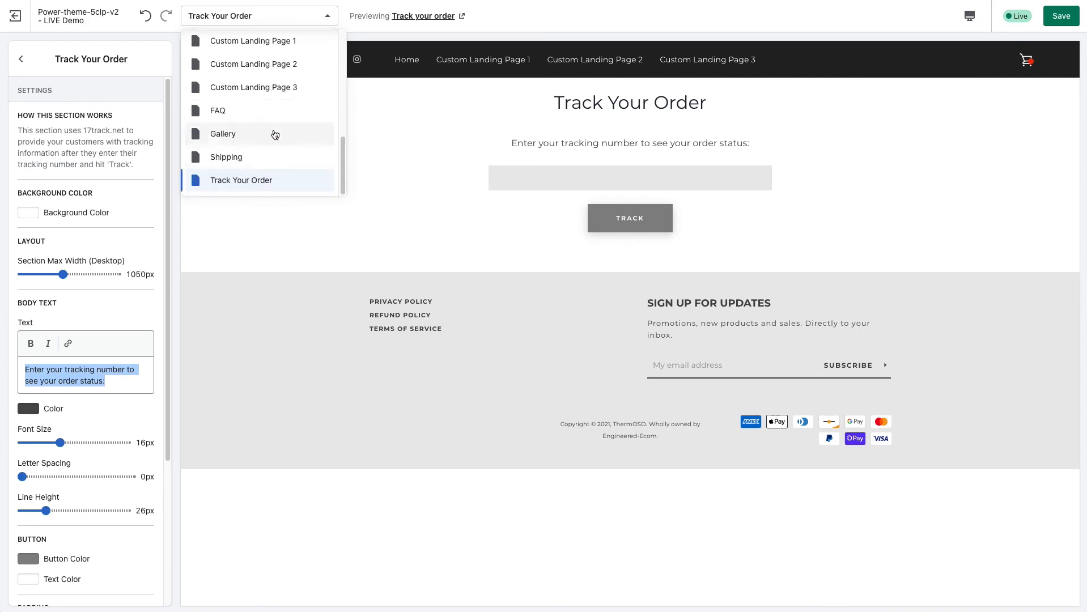
drag(343, 173, 342, 165)
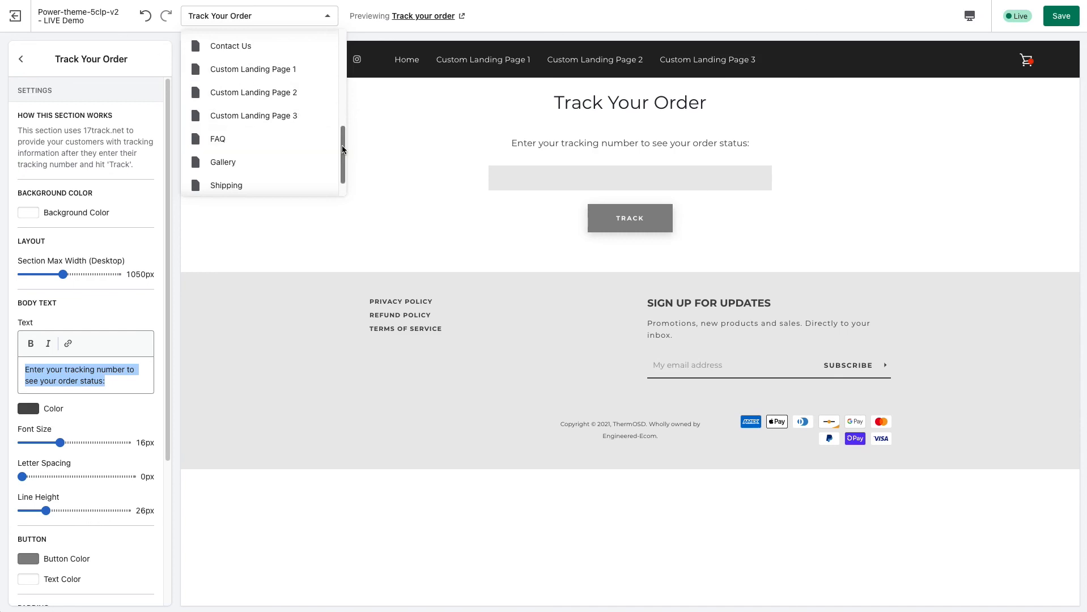
drag(342, 146, 342, 141)
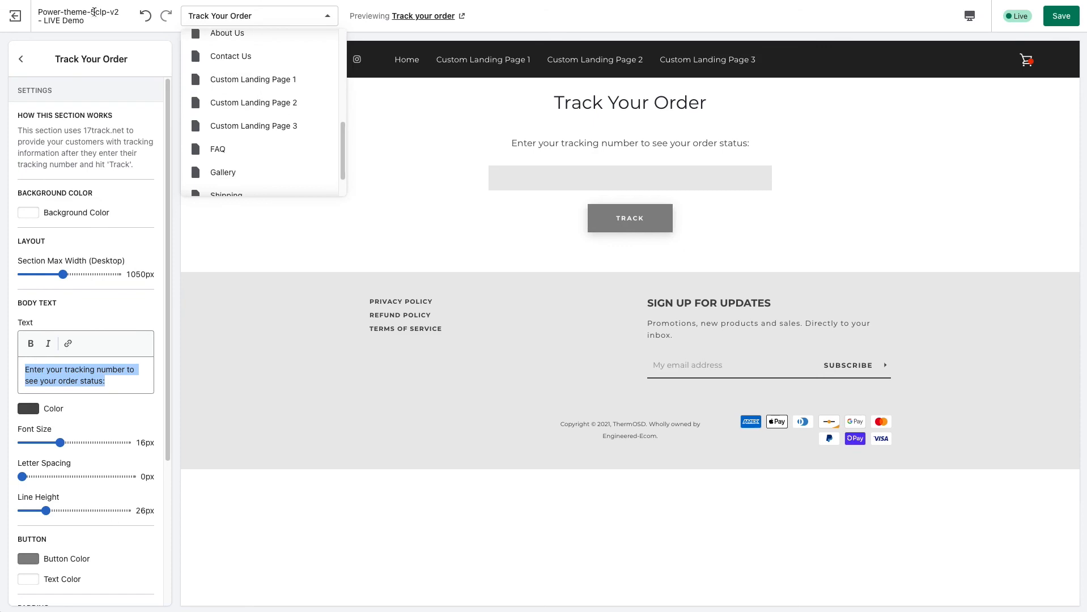
drag(344, 145, 344, 78)
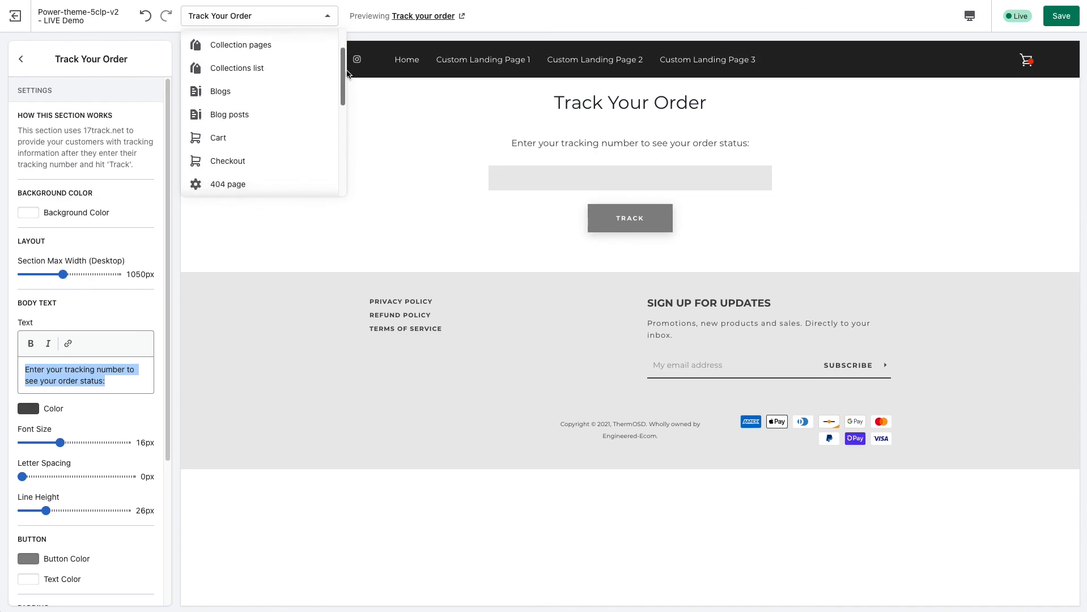
scroll(324, 147, up, 1)
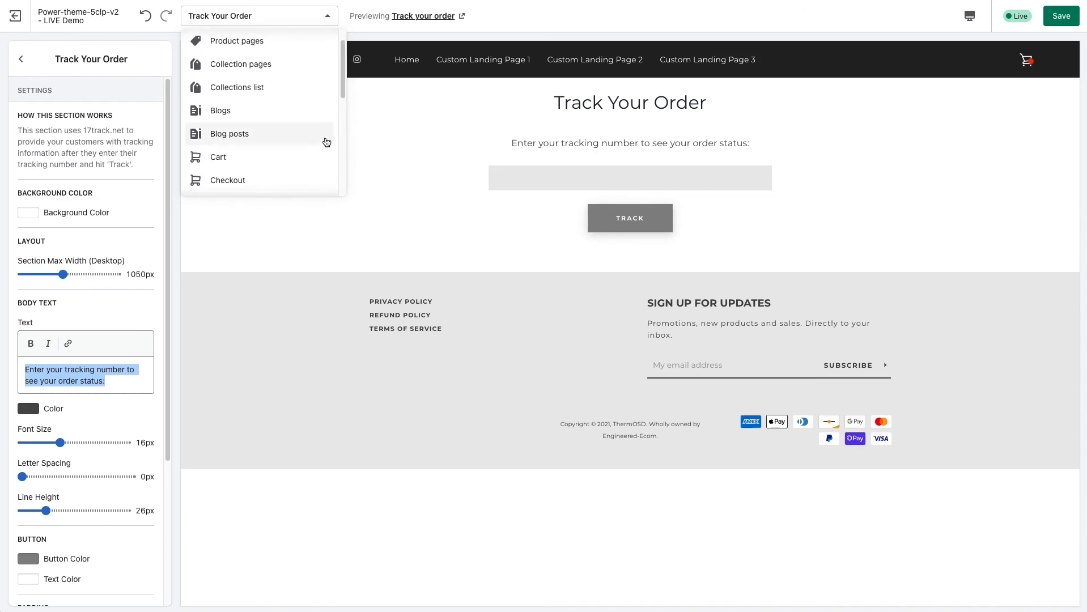